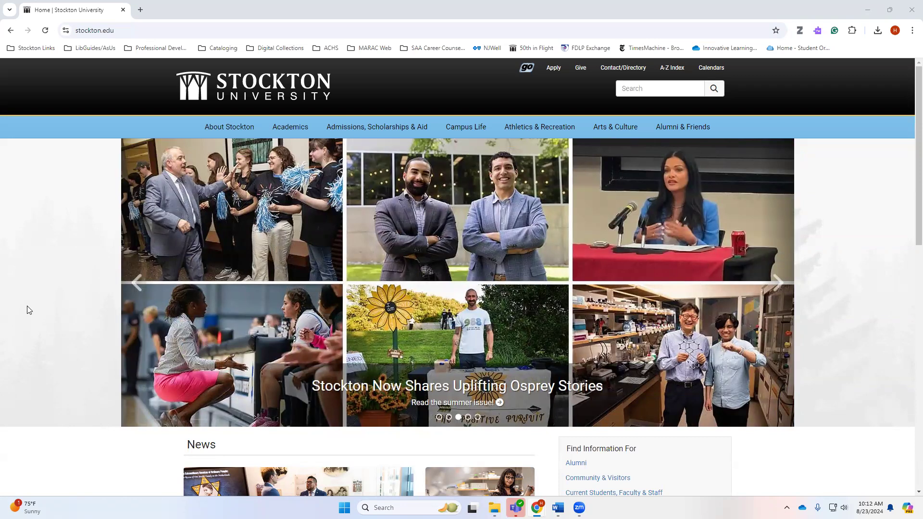
- Scroll down the Stockton University home page to the footer with the Library link
scroll(29, 310, down, 5)
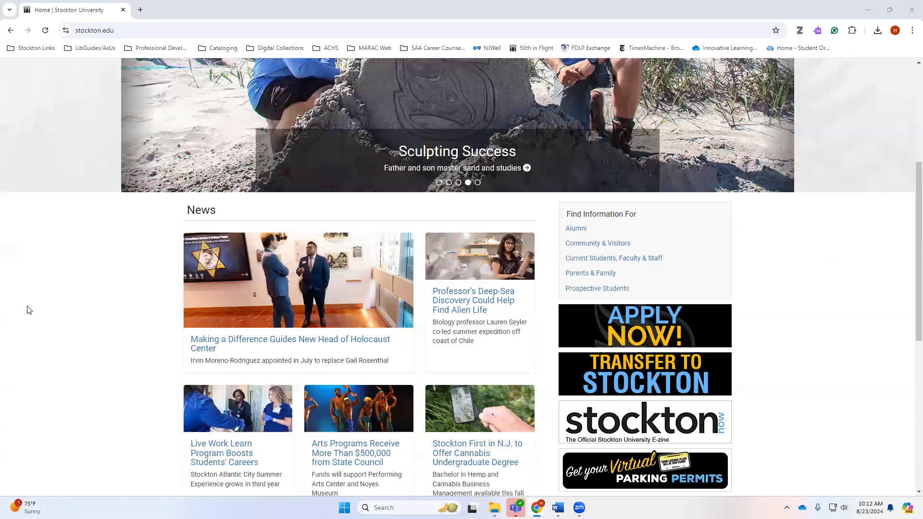
scroll(279, 378, down, 7)
- Go to the library website and open its Meet a Librarian page
click(299, 378)
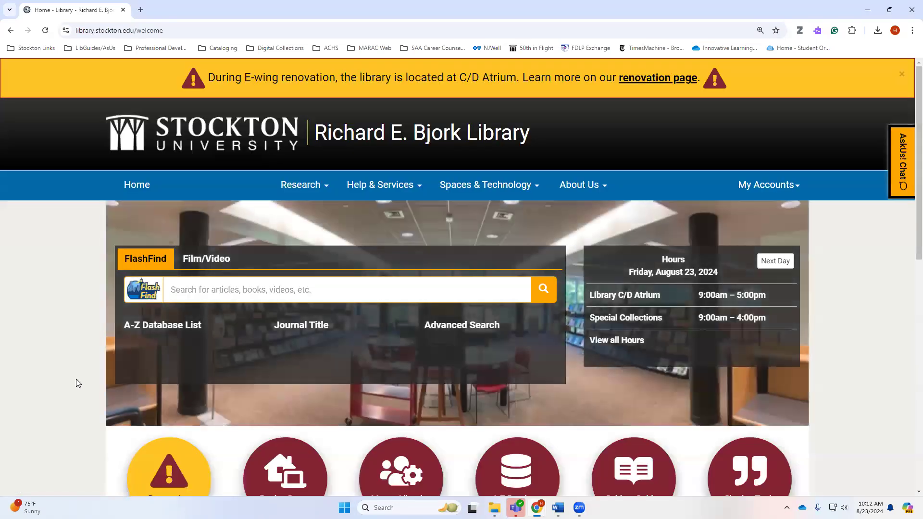
scroll(77, 378, down, 1)
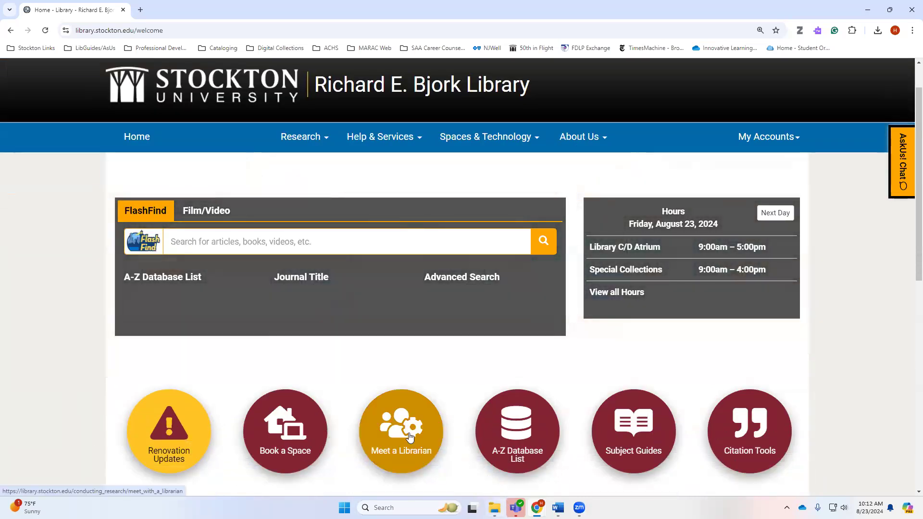
click(410, 435)
- Preview a subject librarian's research appointment booking page, then close that tab
scroll(512, 330, down, 1)
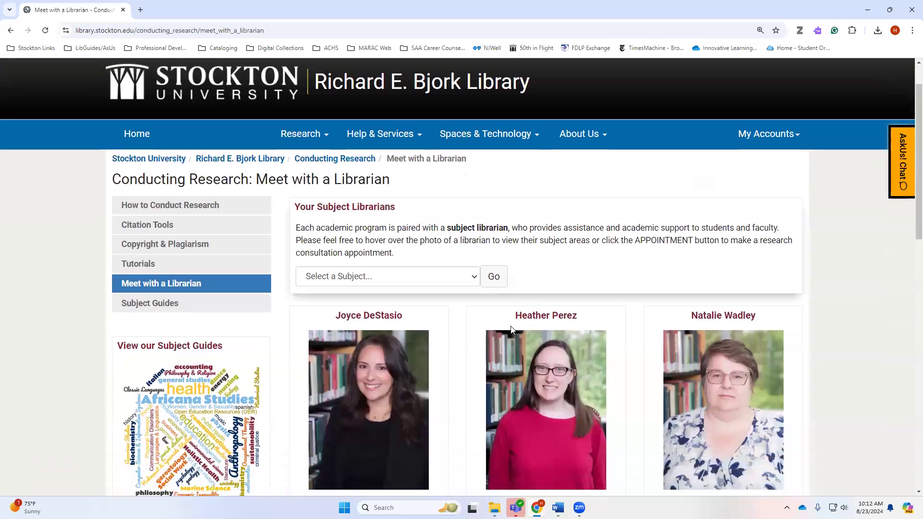
mouse_move(534, 346)
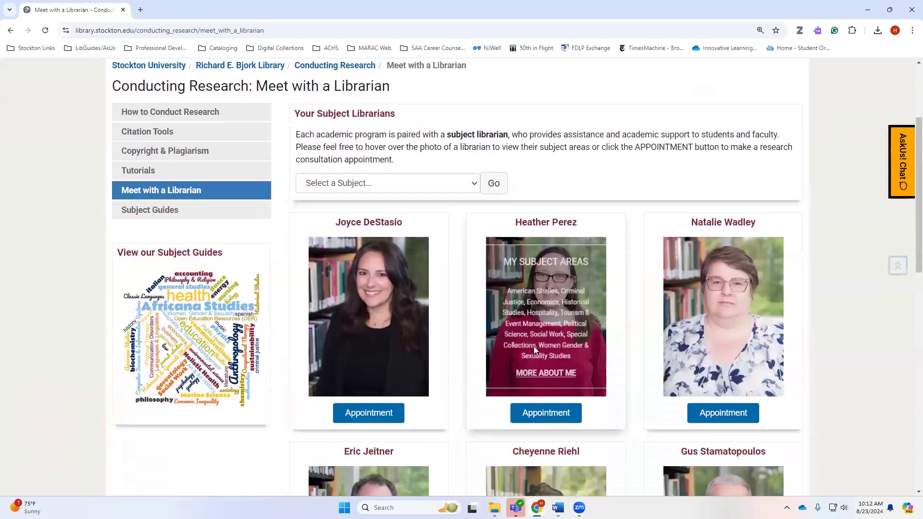
click(539, 413)
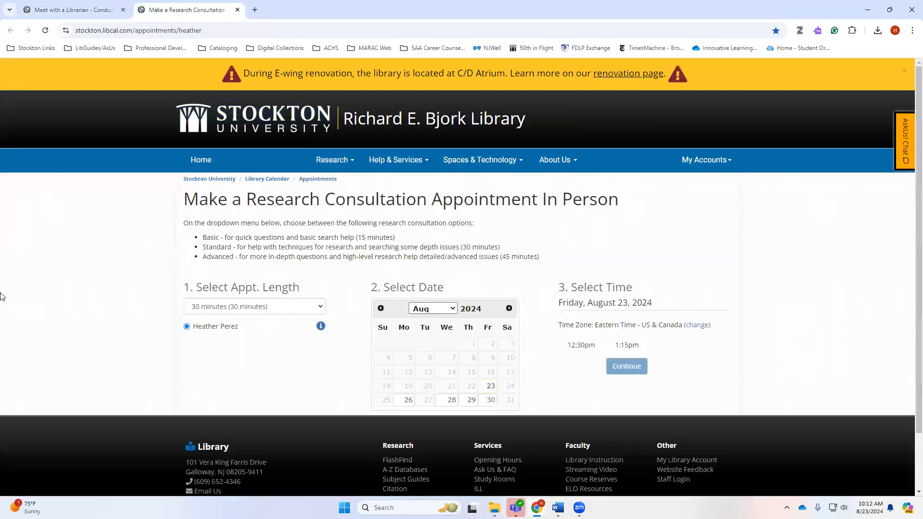
click(237, 10)
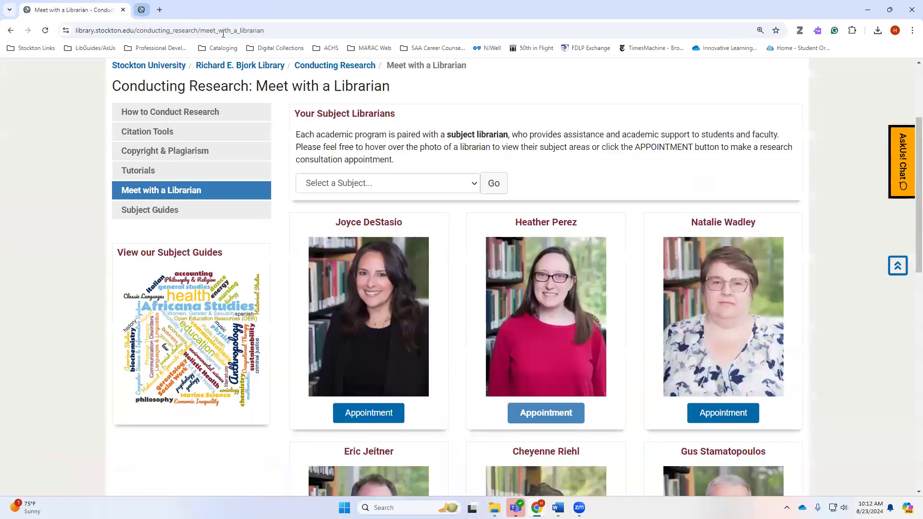
key(ctrl+plus)
scroll(22, 327, up, 1)
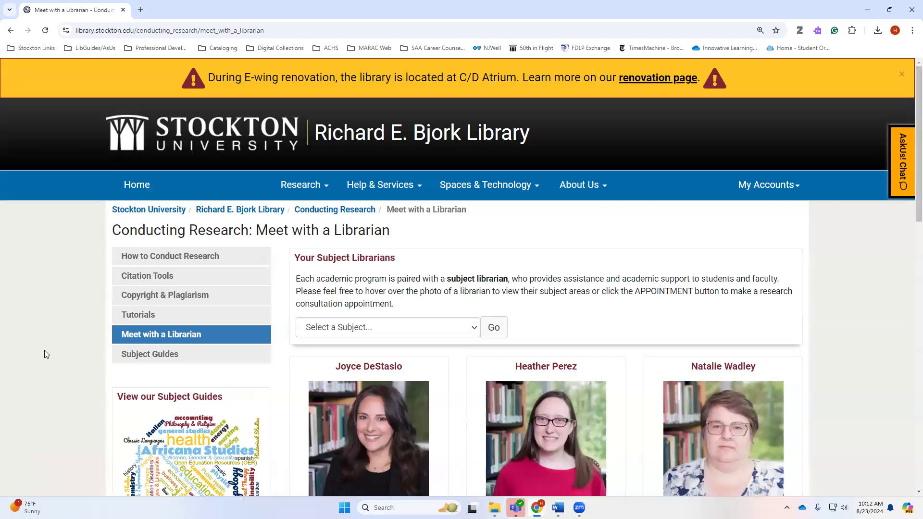
scroll(44, 355, down, 2)
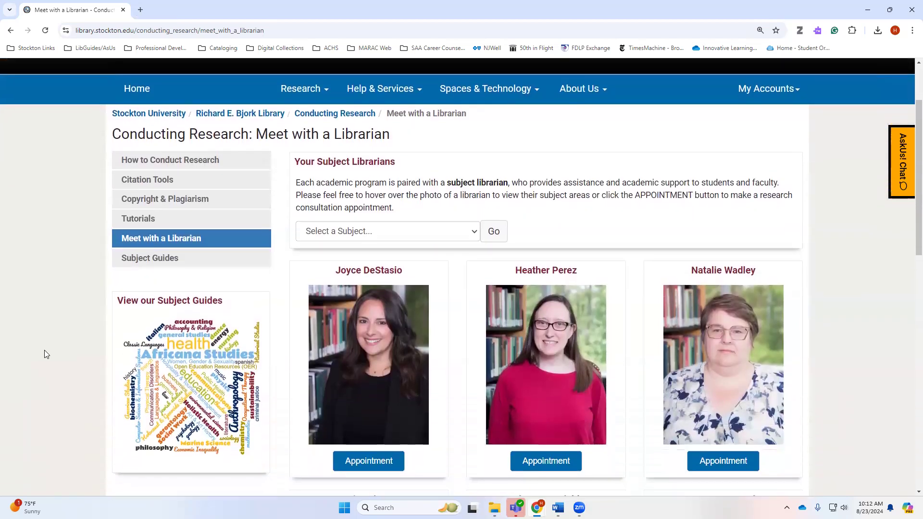
scroll(44, 354, up, 1)
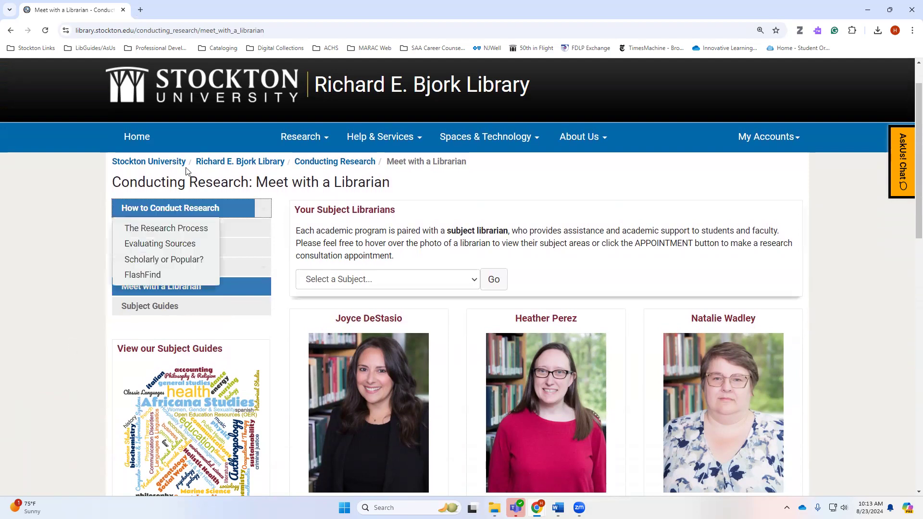
- Return to the library home page and browse the Citation Tools page's APA, ACS, MLA and CSE resources
click(241, 162)
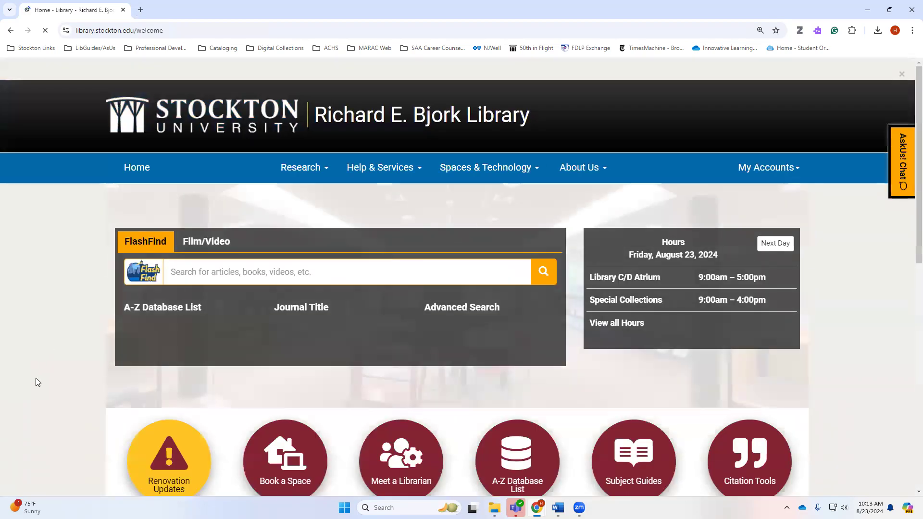
scroll(36, 378, down, 2)
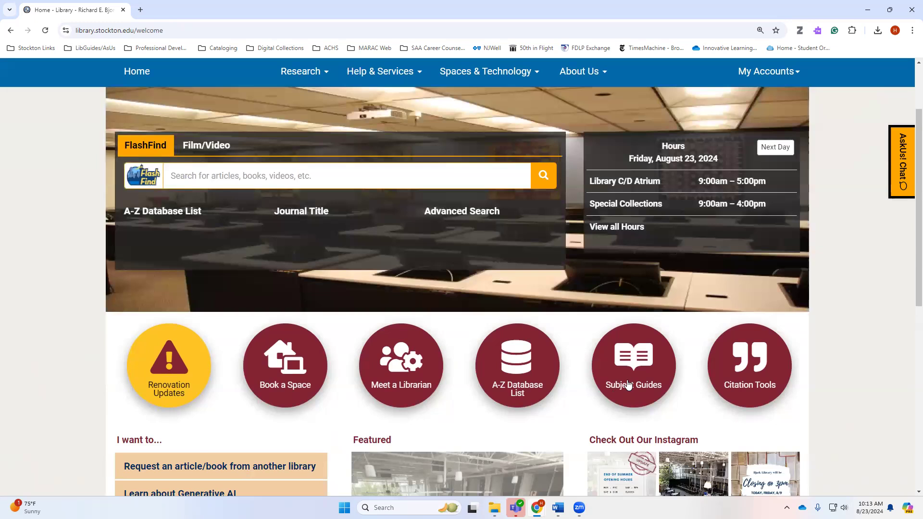
click(743, 368)
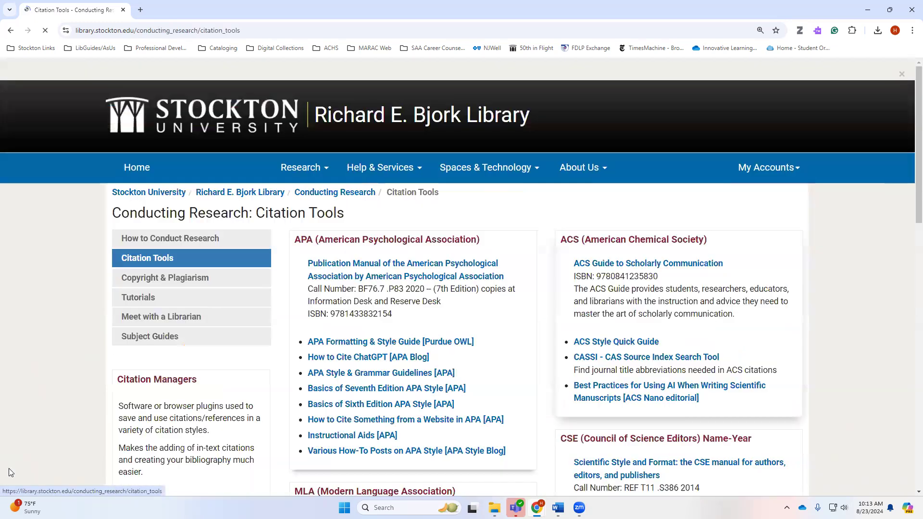
scroll(855, 358, down, 3)
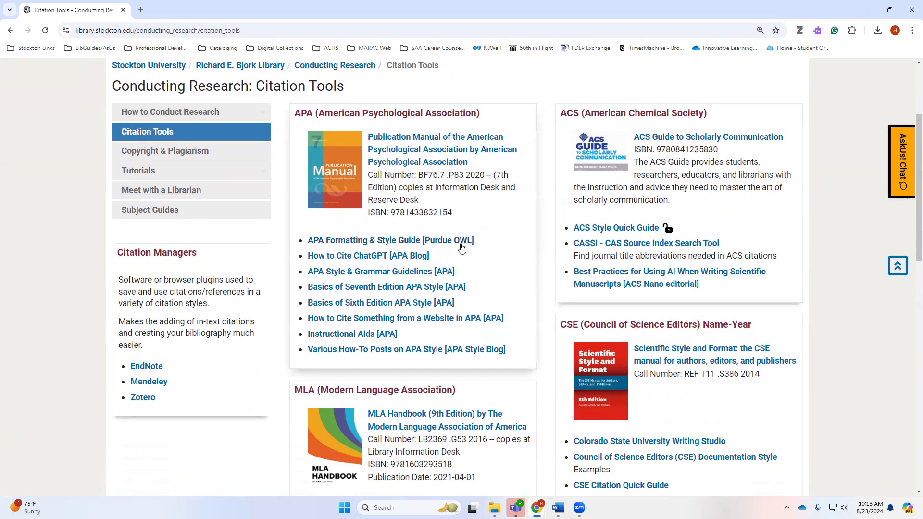
scroll(462, 248, up, 3)
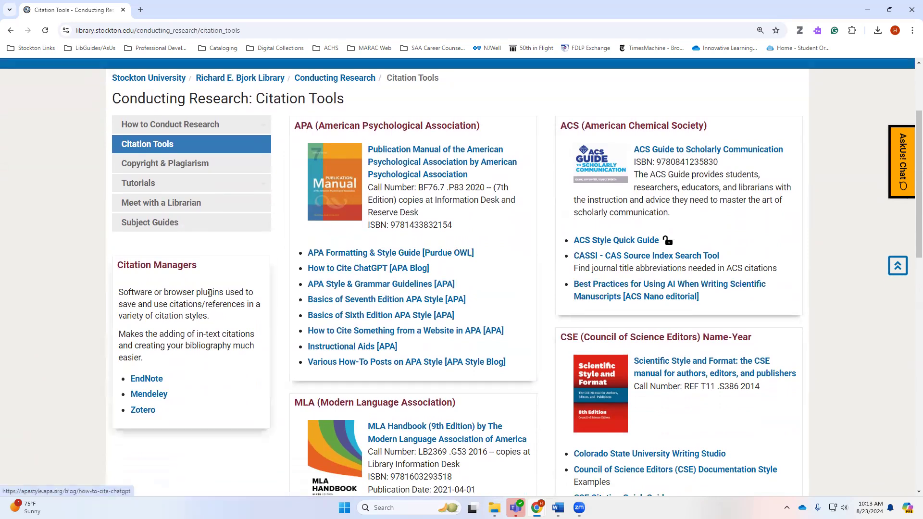
- Go back to the library home page and open the Subject Guides list of 58 subjects
click(10, 30)
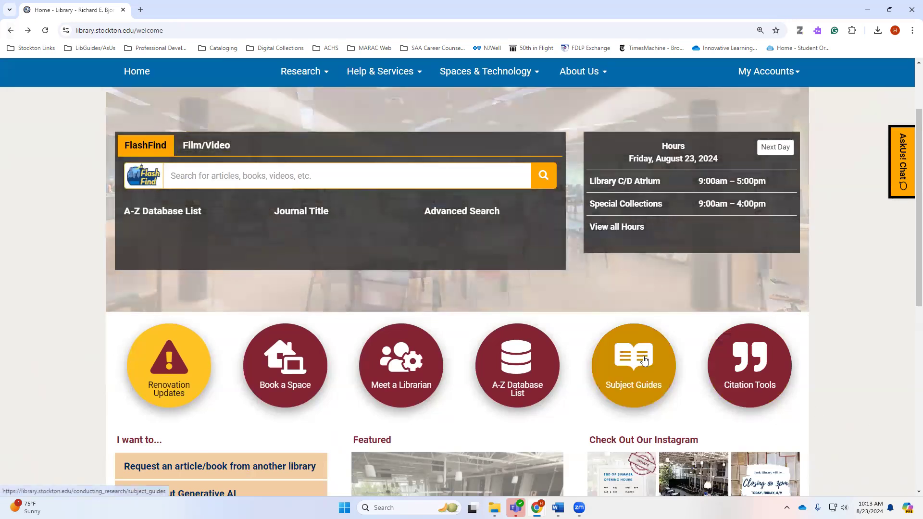
click(647, 355)
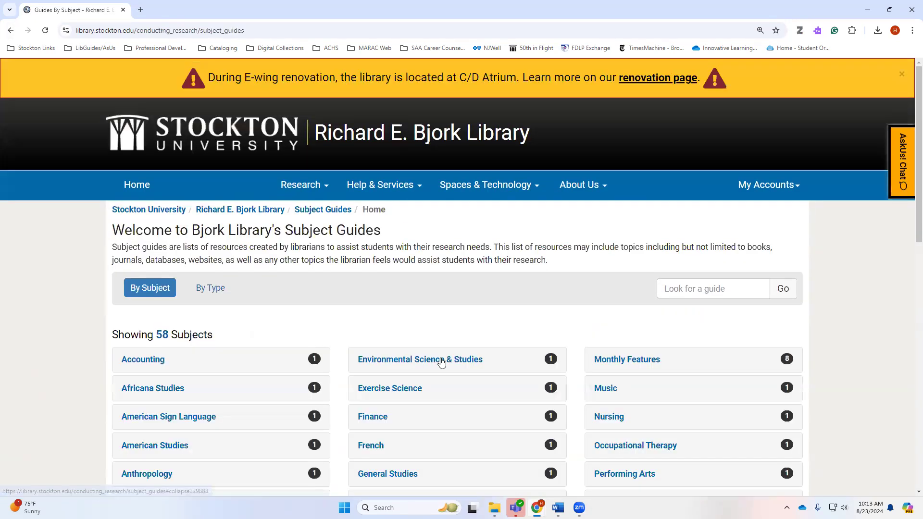
scroll(439, 363, down, 7)
scroll(441, 361, down, 2)
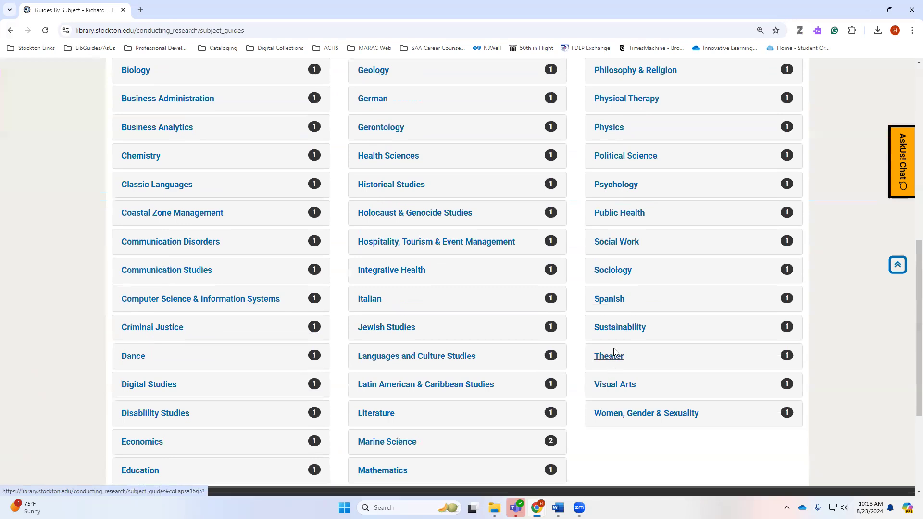
- Expand Social Work, browse its subject guide, then return to the Subject Guides list
click(615, 243)
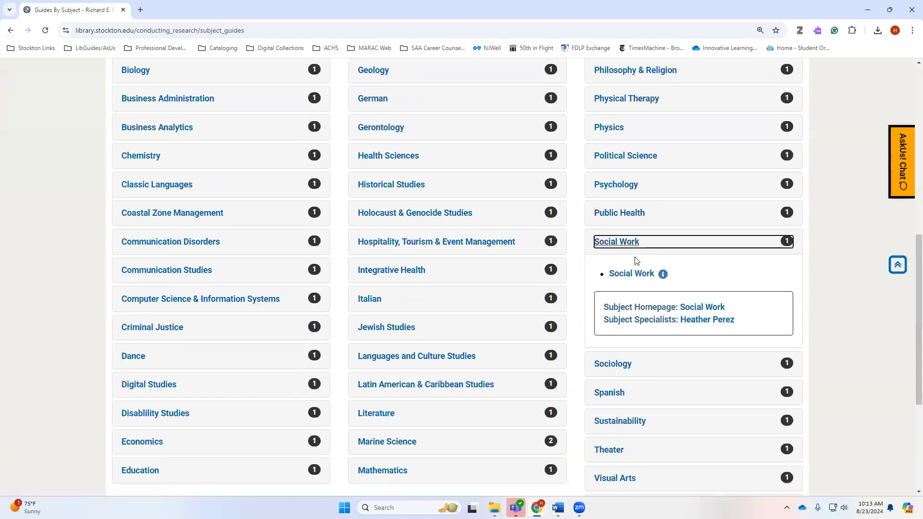
click(634, 273)
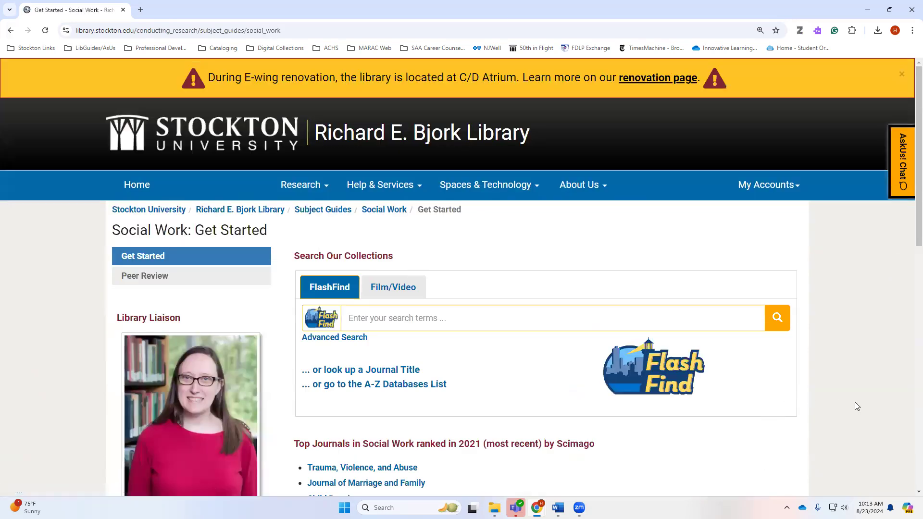
scroll(837, 398, down, 8)
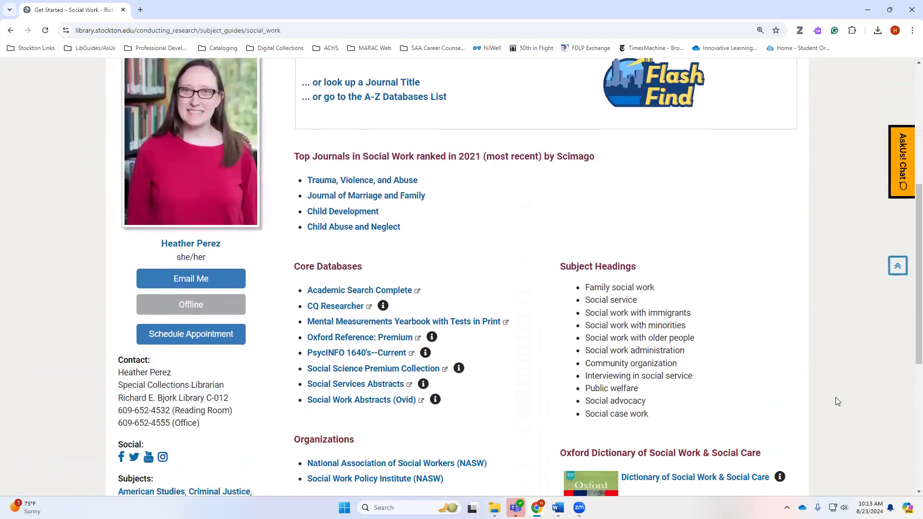
scroll(835, 398, down, 2)
scroll(836, 398, up, 5)
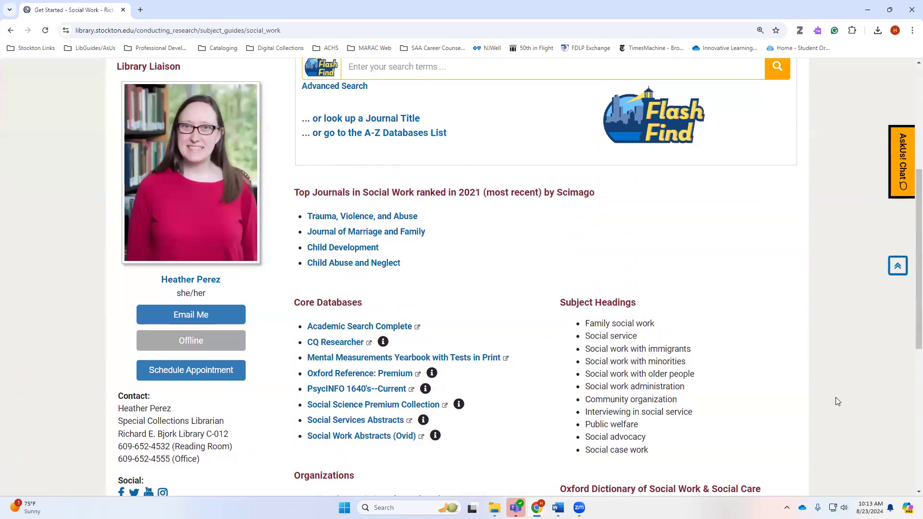
scroll(835, 397, up, 5)
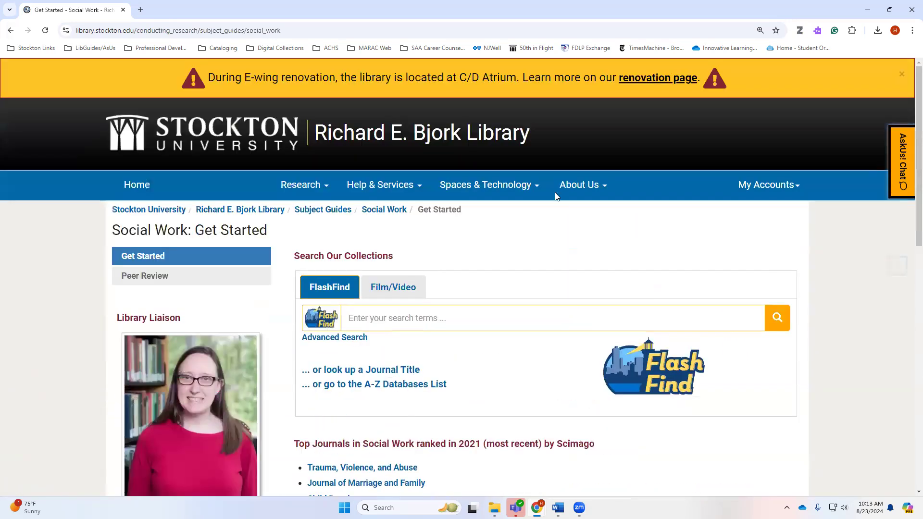
click(9, 31)
scroll(30, 244, up, 9)
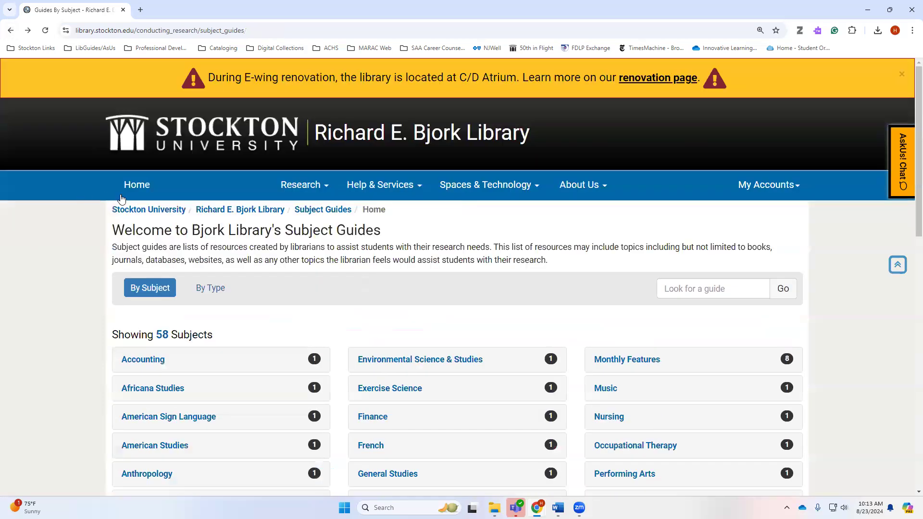
- Use Home in the navigation bar to reach the FlashFind search box and today's Hours
click(121, 196)
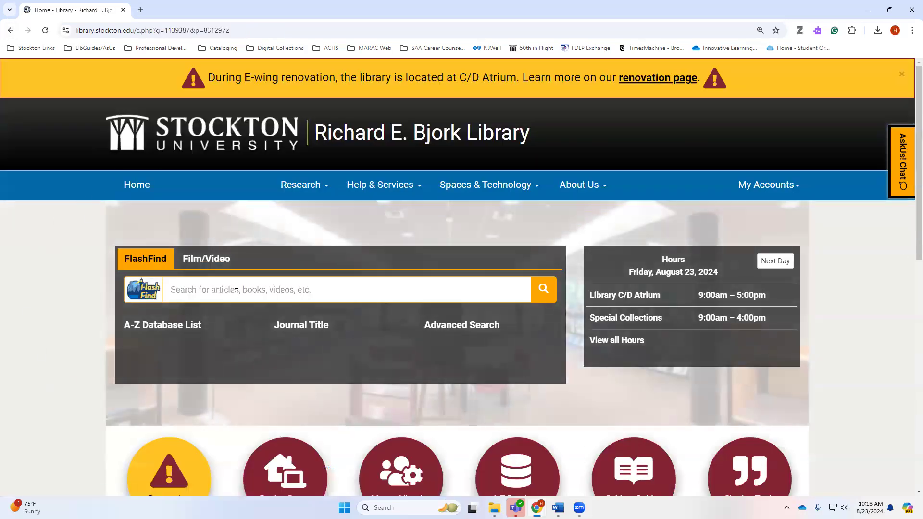
scroll(50, 361, down, 1)
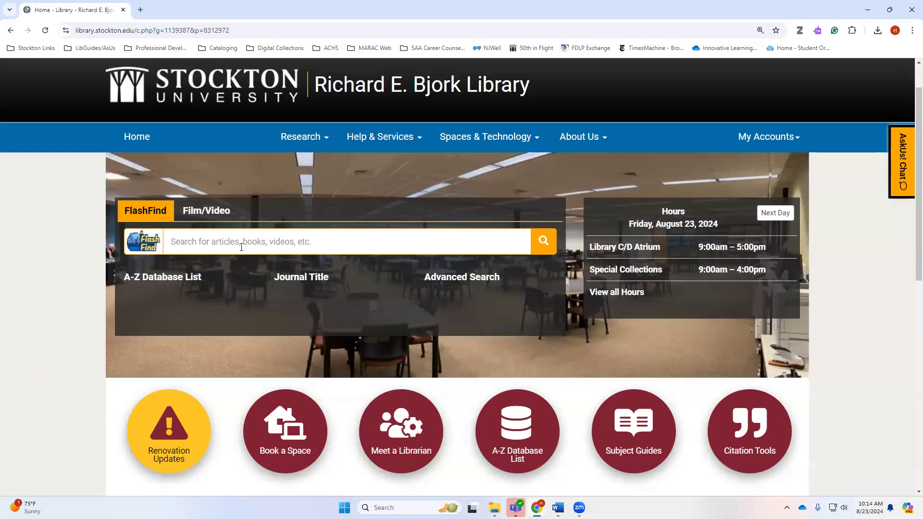
- Enter homeless AND "Atlantic City" in the FlashFind search box and check the AND operator
click(242, 248)
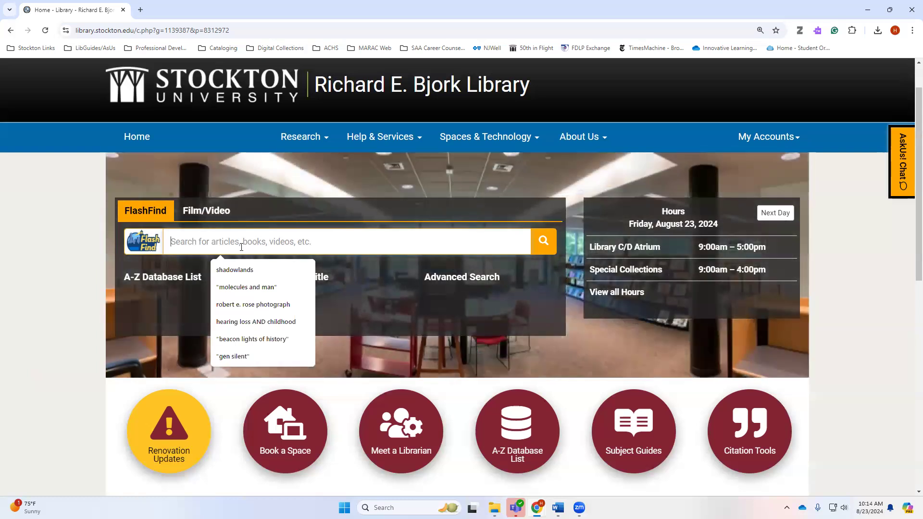
text(homel)
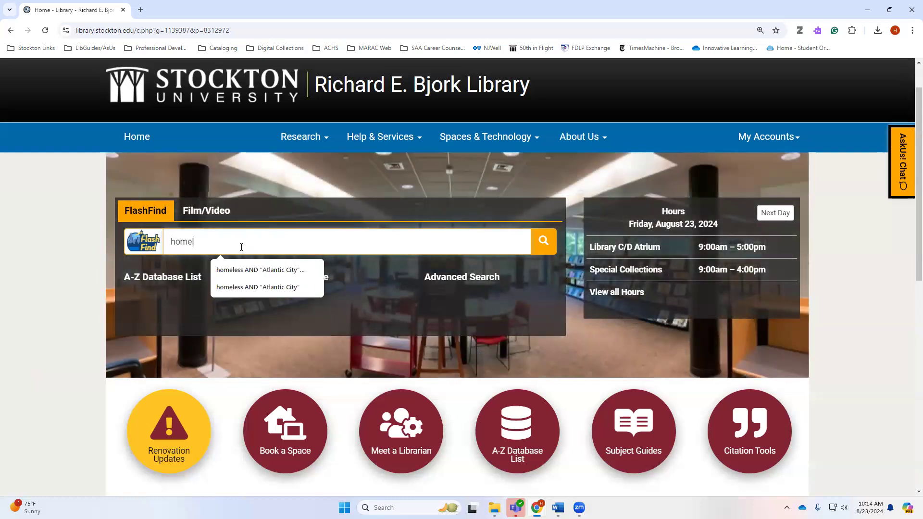
text(ess AND )
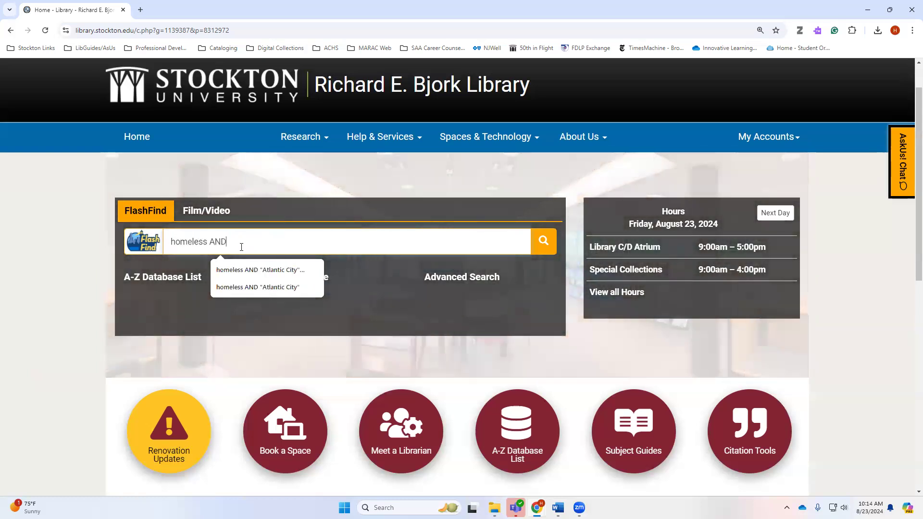
text("At)
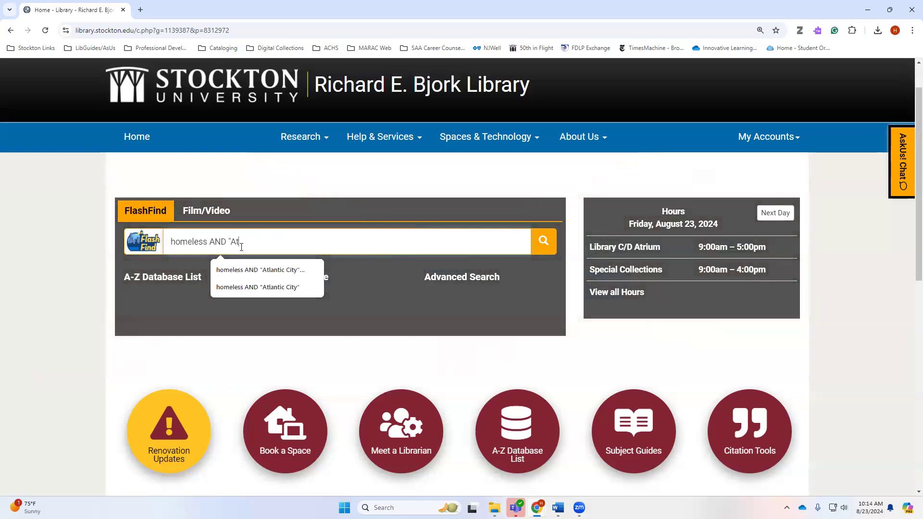
text(lantic City")
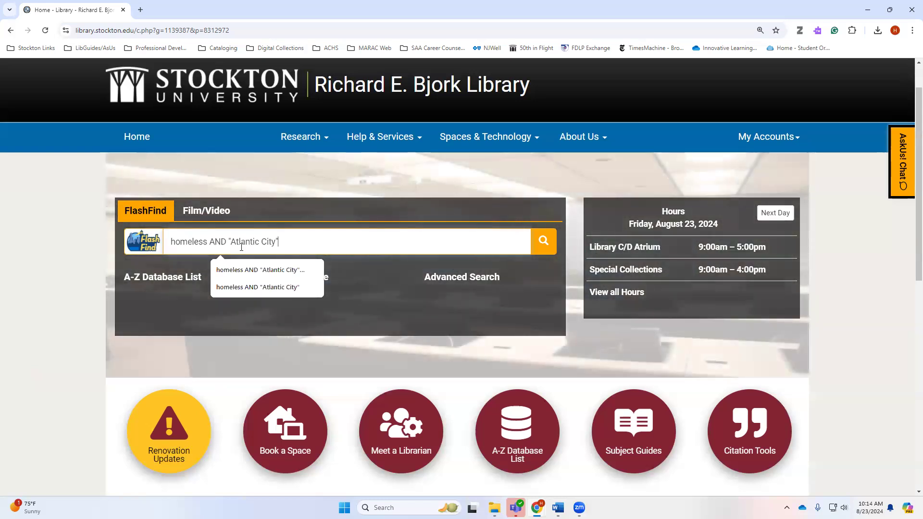
double_click(225, 241)
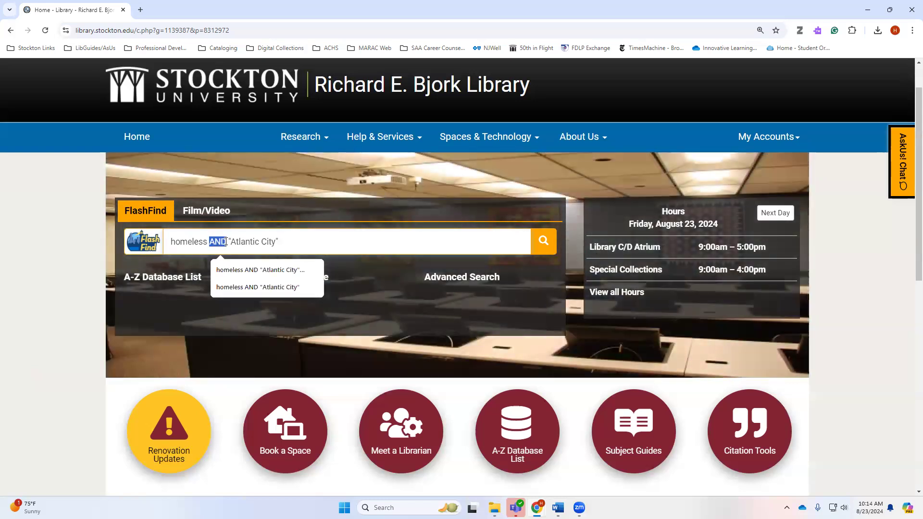
click(221, 242)
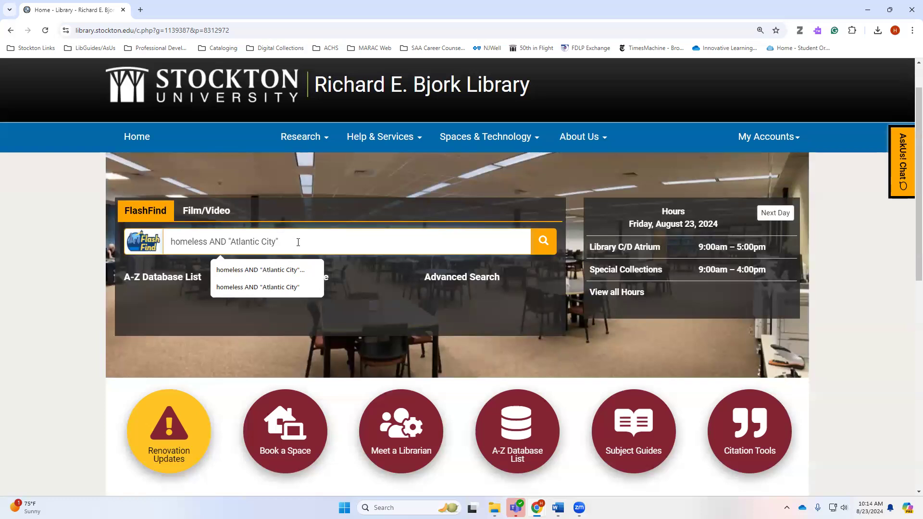
- Submit the homeless AND "Atlantic City" search and zoom in to read the 2,261 results
key(Return)
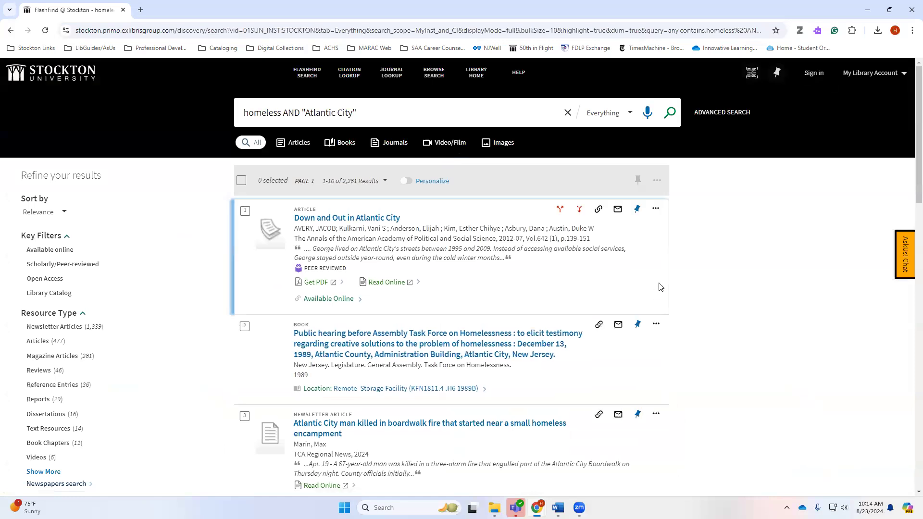
key(ctrl+plus)
key(ctrl+plus)
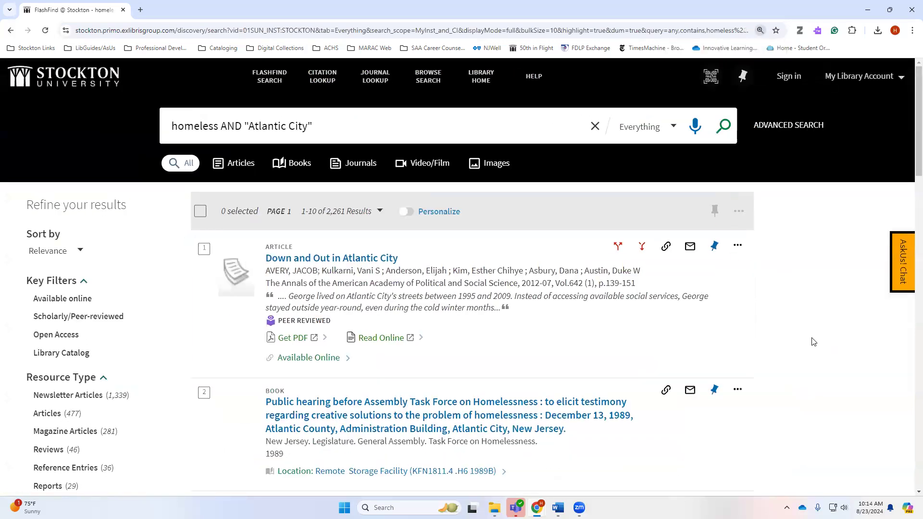
scroll(813, 342, down, 1)
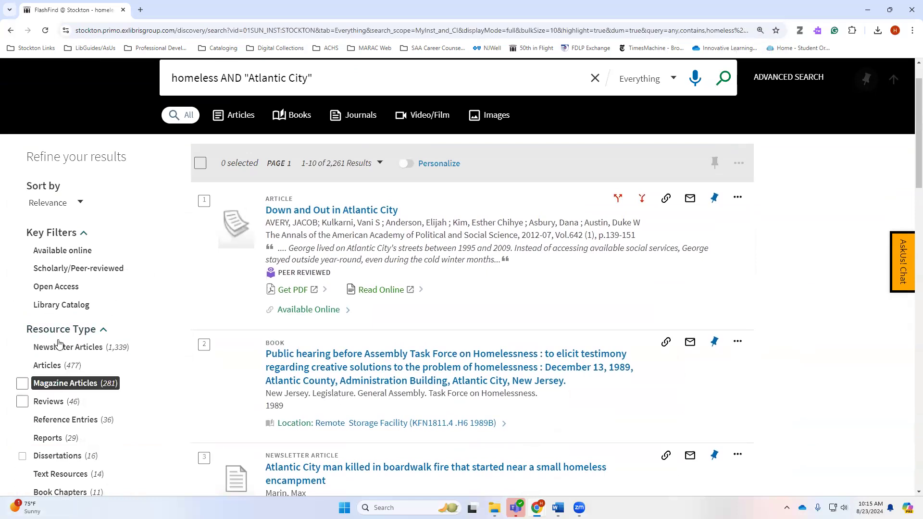
- Apply the Scholarly/Peer-reviewed filter and a Creation Date range from 2019 to 2024
click(25, 269)
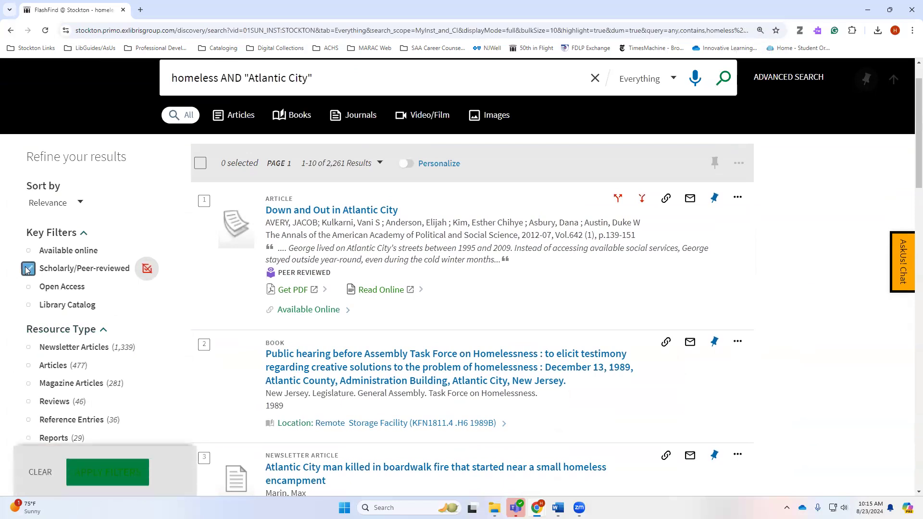
click(138, 479)
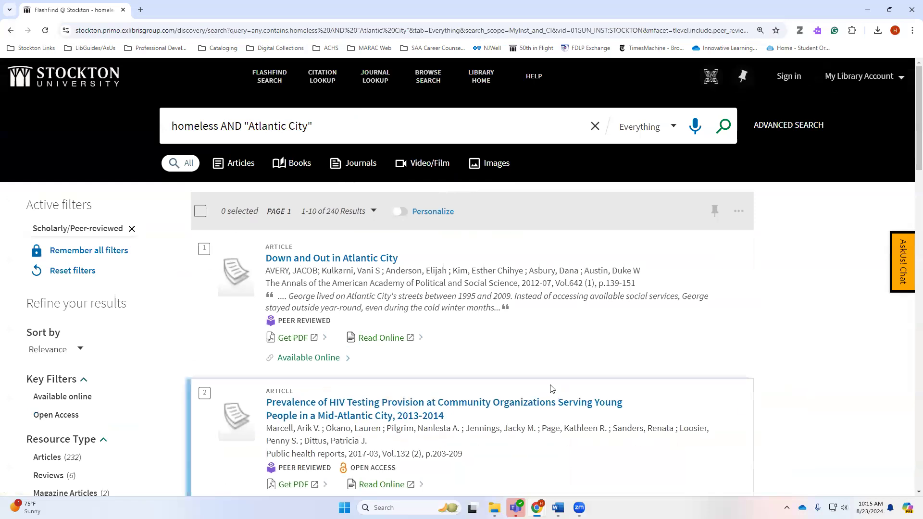
scroll(59, 435, down, 6)
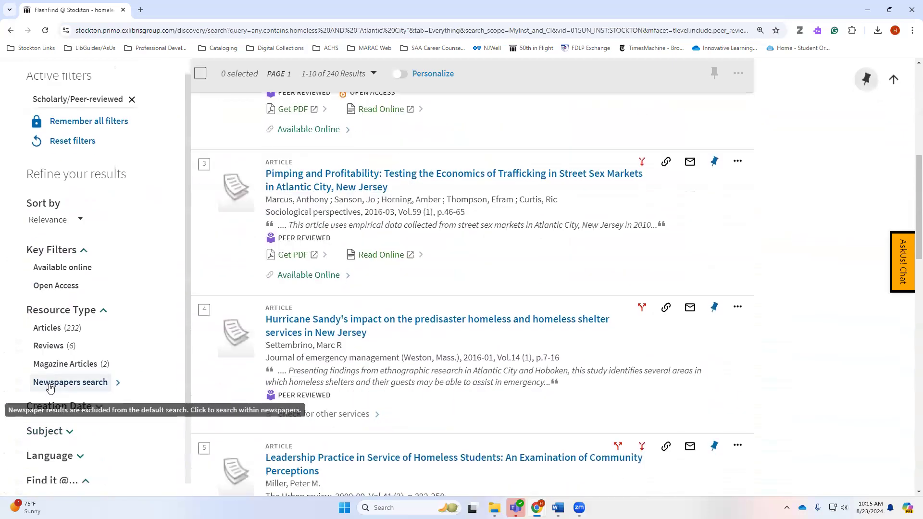
scroll(43, 384, down, 2)
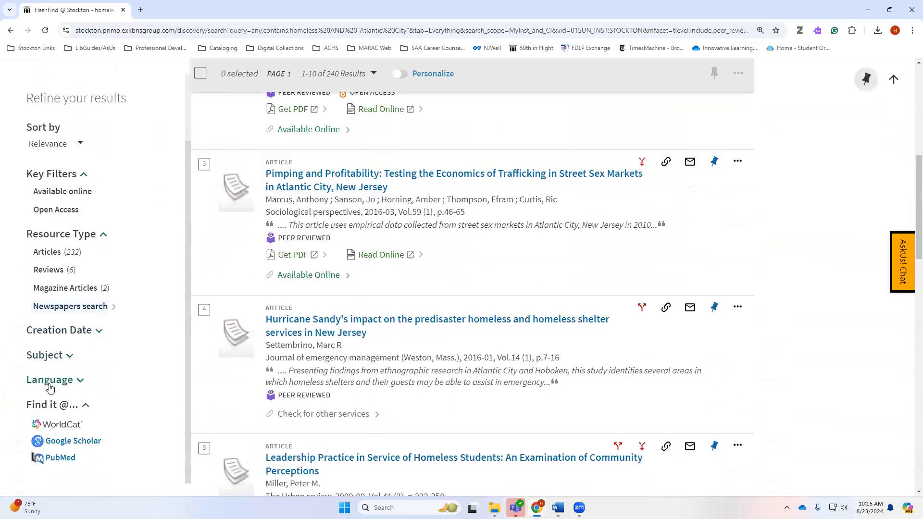
click(33, 336)
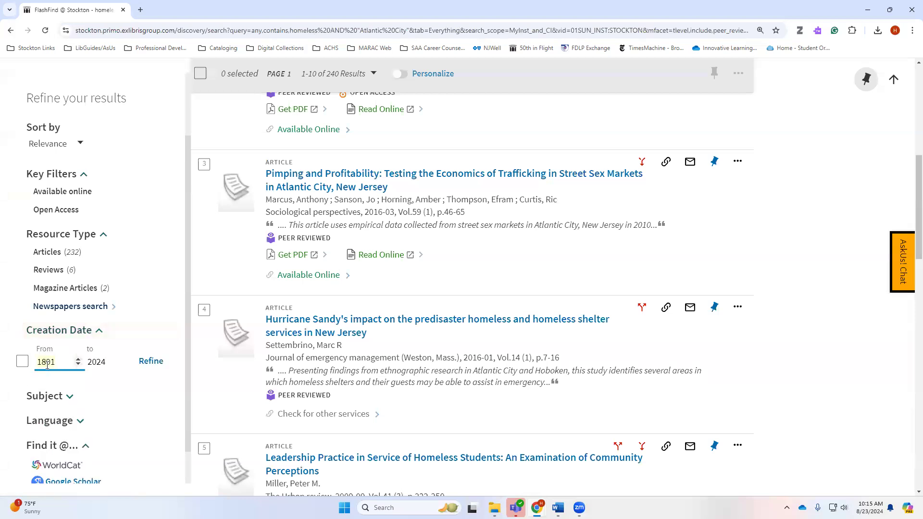
text(2019)
click(150, 361)
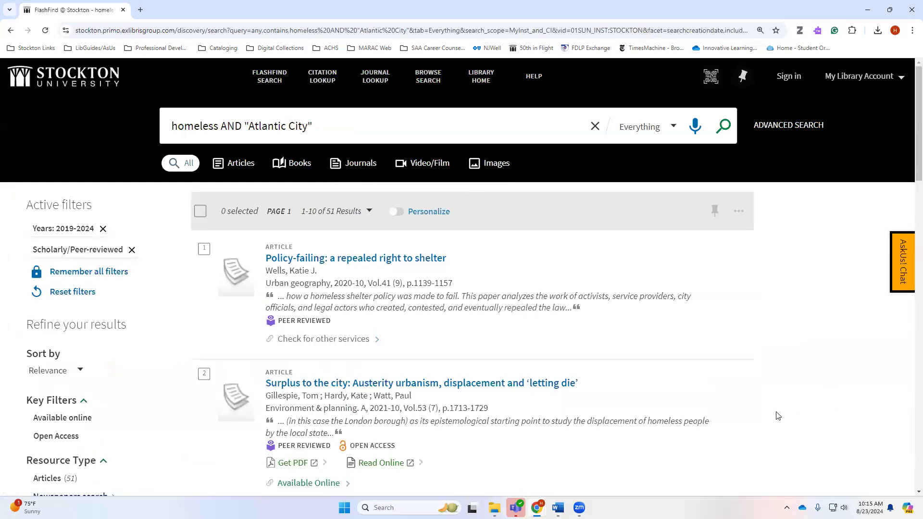
scroll(778, 416, down, 1)
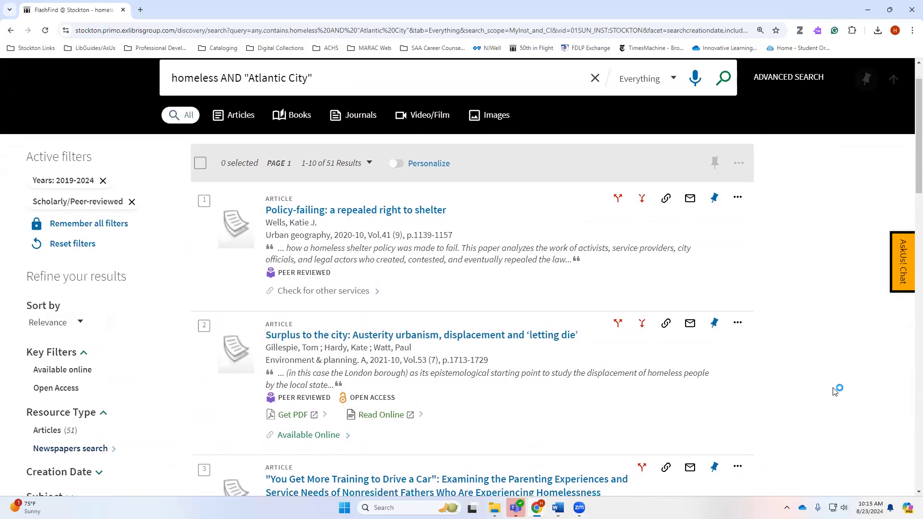
scroll(835, 389, down, 4)
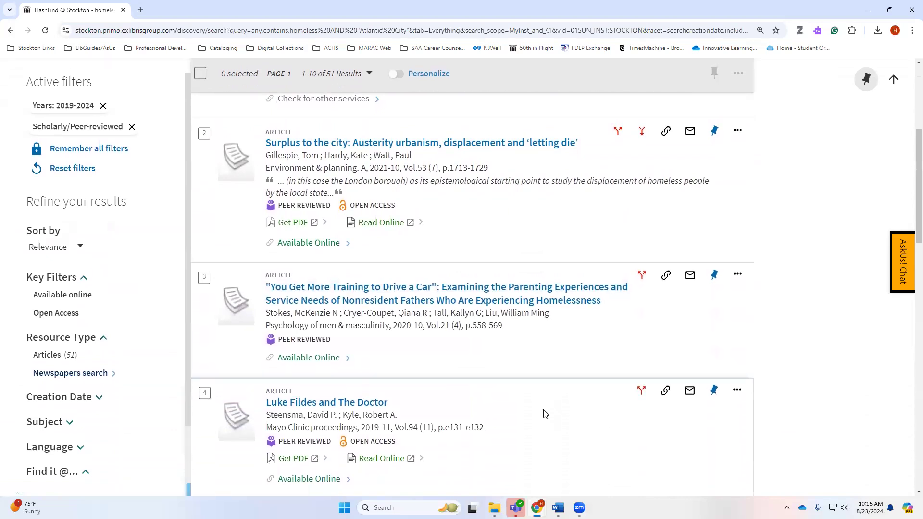
scroll(542, 410, down, 8)
scroll(540, 405, up, 12)
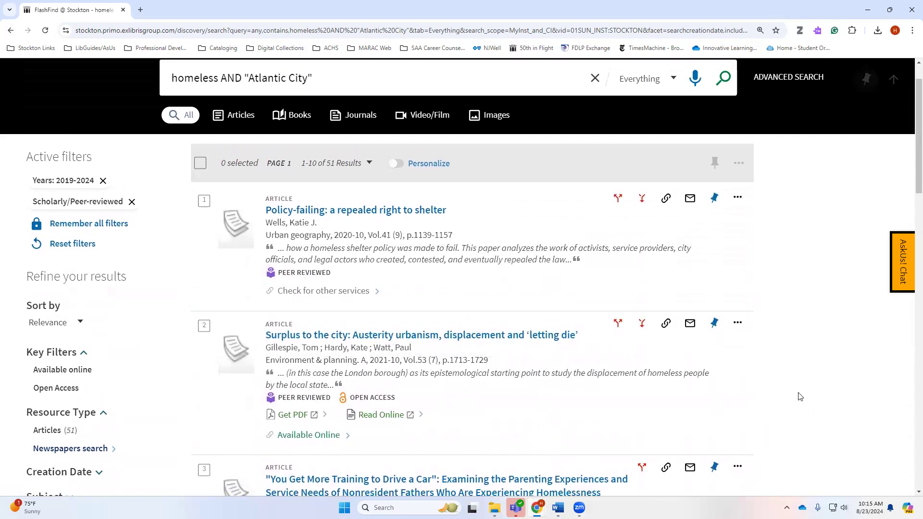
scroll(545, 400, down, 1)
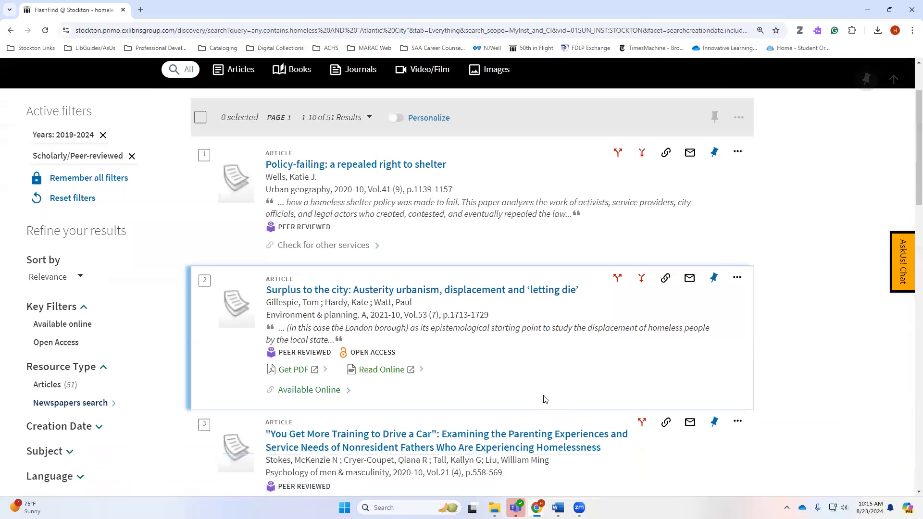
scroll(545, 400, up, 2)
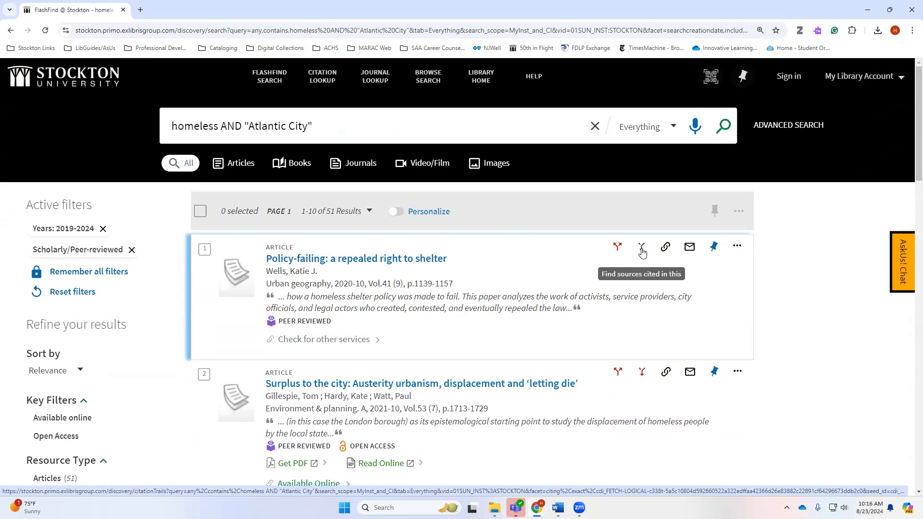
- Sign in with Stockton Go, then open and close the account options menu
click(795, 83)
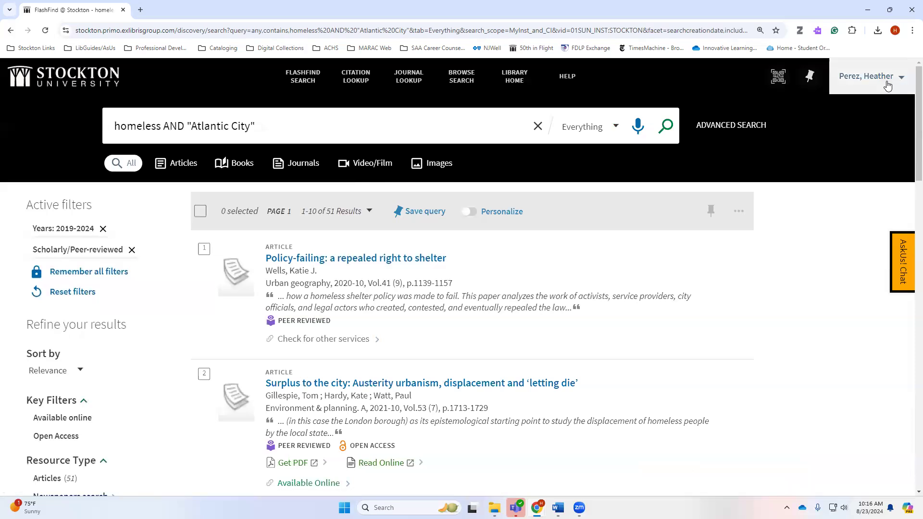
click(887, 84)
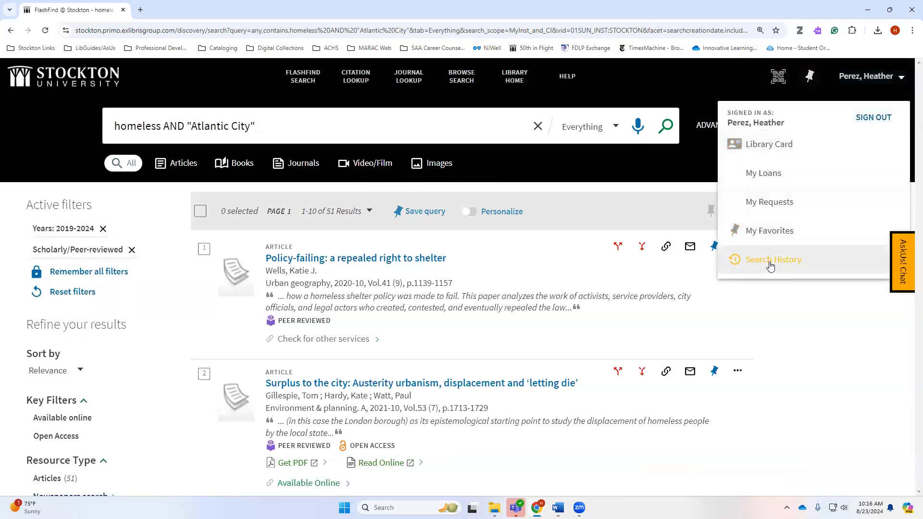
click(829, 332)
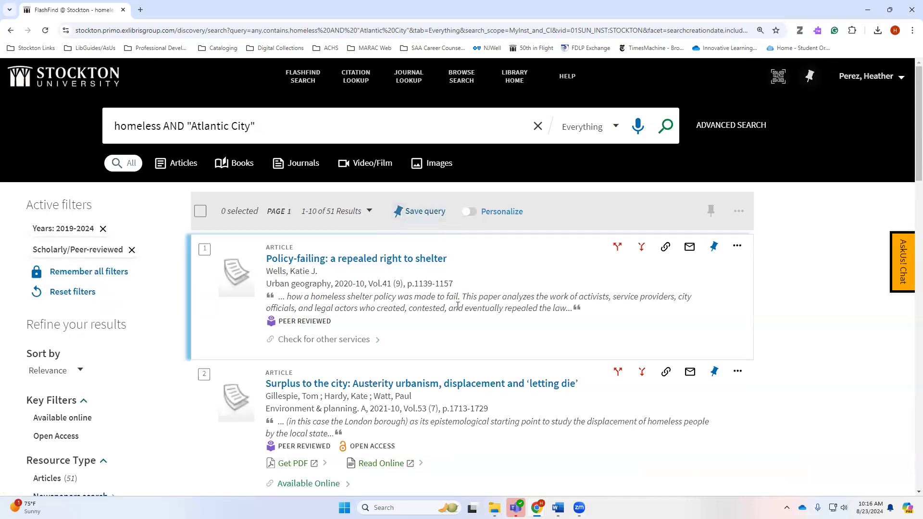
- Open the 'Policy-failing: a repealed right to shelter' record and review How to get it and Details
click(387, 260)
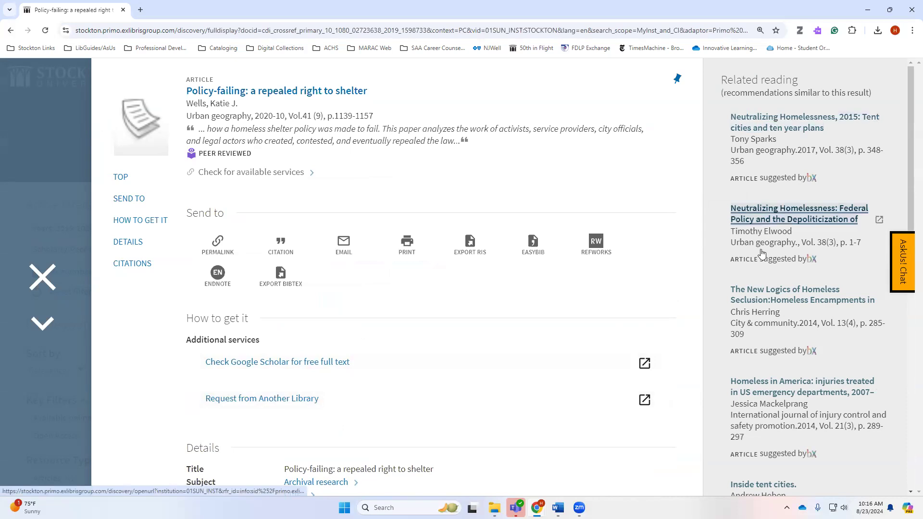
scroll(757, 400, down, 4)
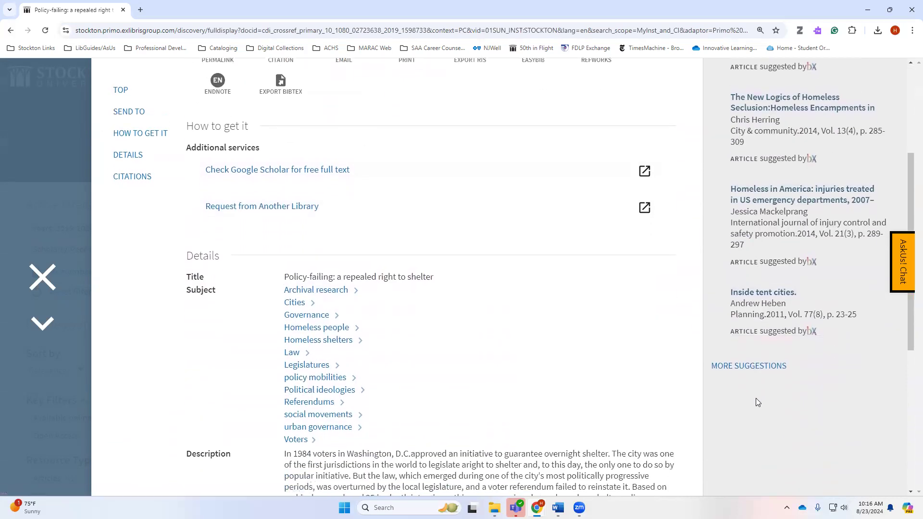
scroll(757, 402, up, 4)
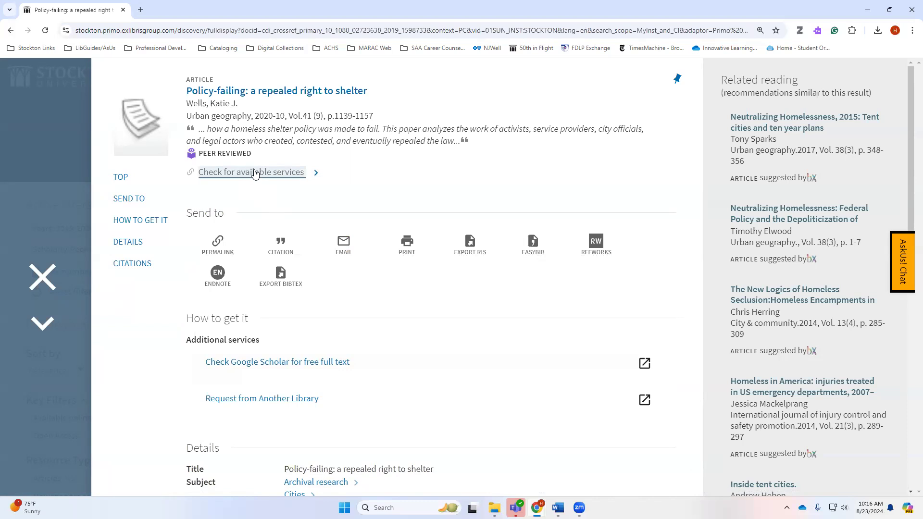
scroll(433, 354, down, 4)
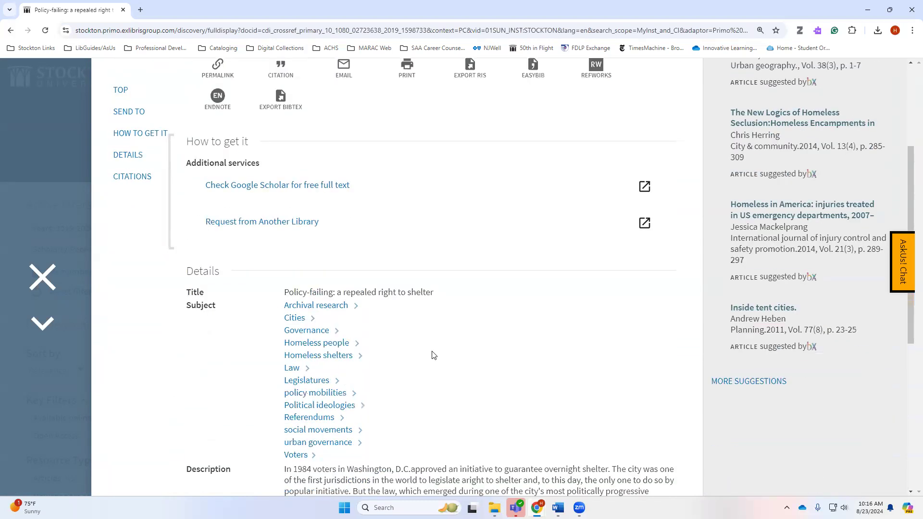
scroll(452, 369, up, 2)
scroll(452, 369, up, 1)
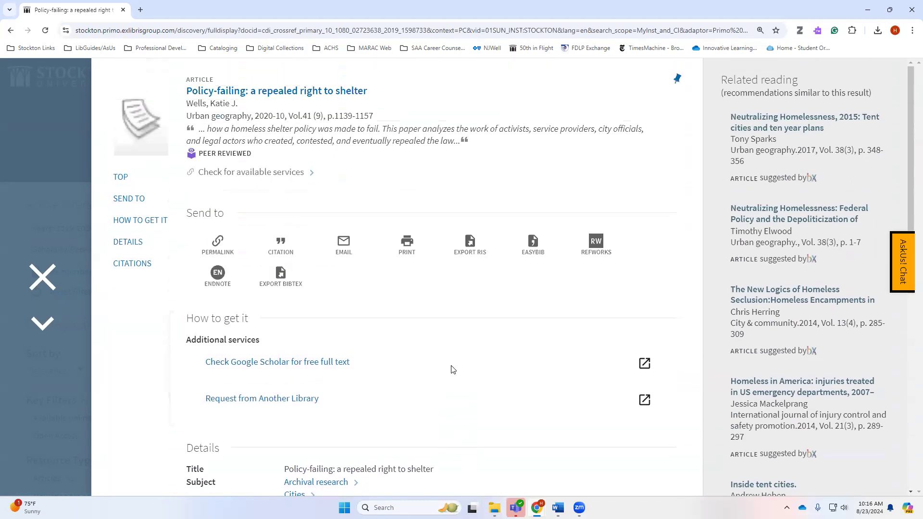
scroll(452, 369, down, 4)
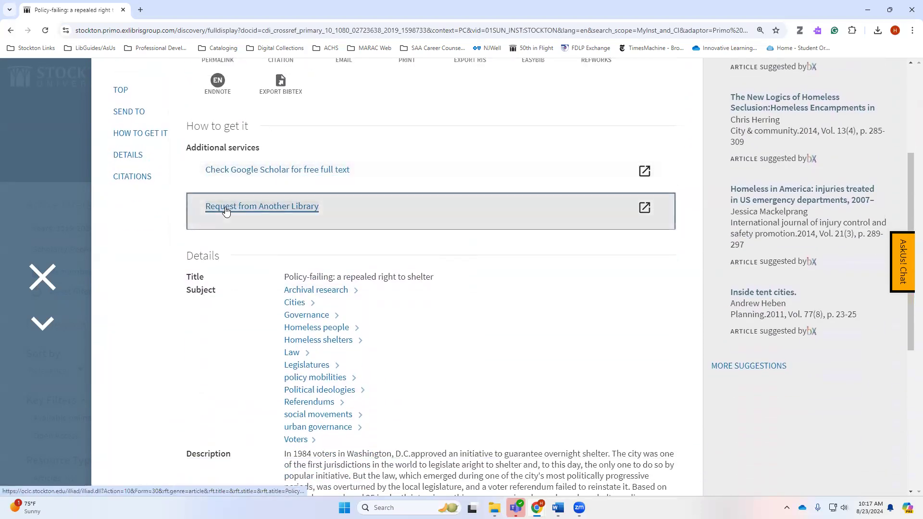
scroll(481, 344, up, 4)
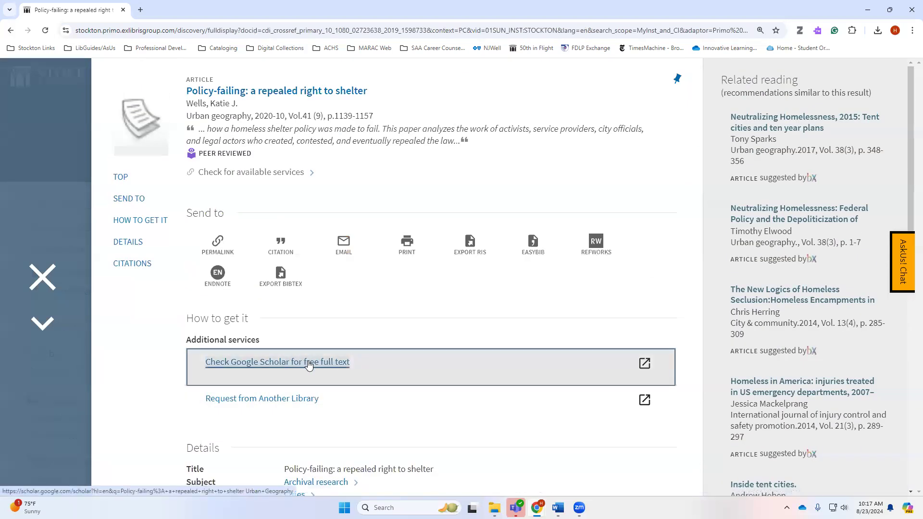
click(304, 397)
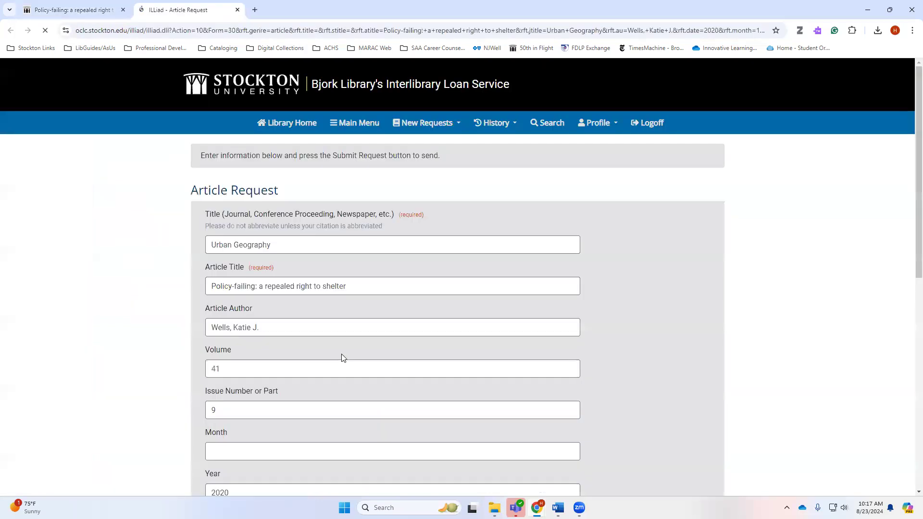
scroll(634, 356, down, 9)
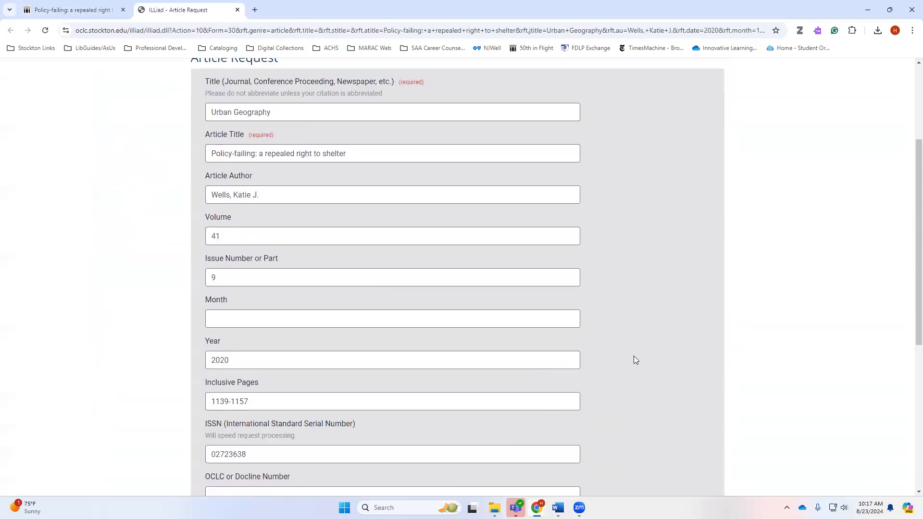
scroll(635, 360, up, 3)
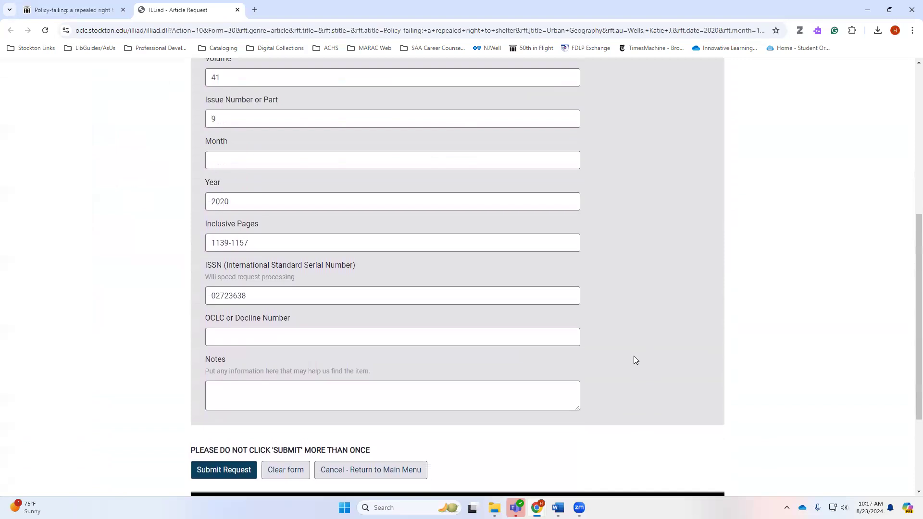
scroll(635, 359, up, 1)
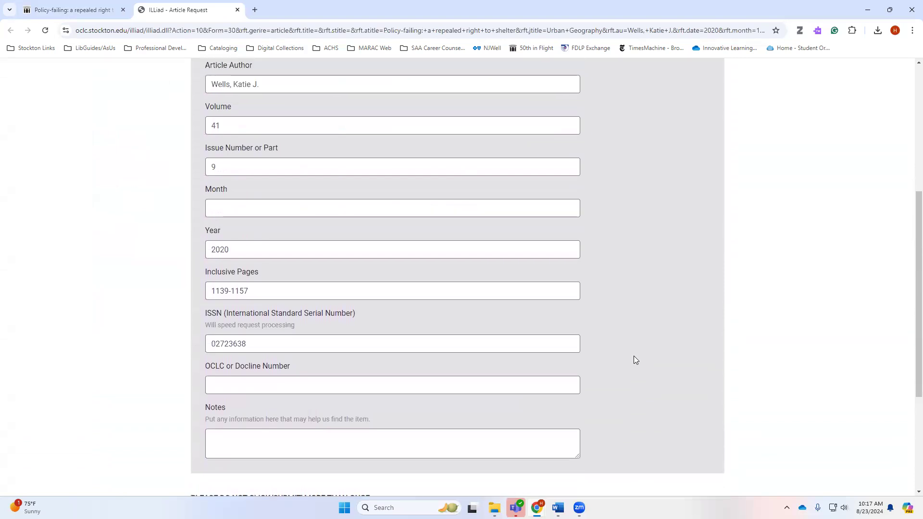
scroll(636, 360, up, 6)
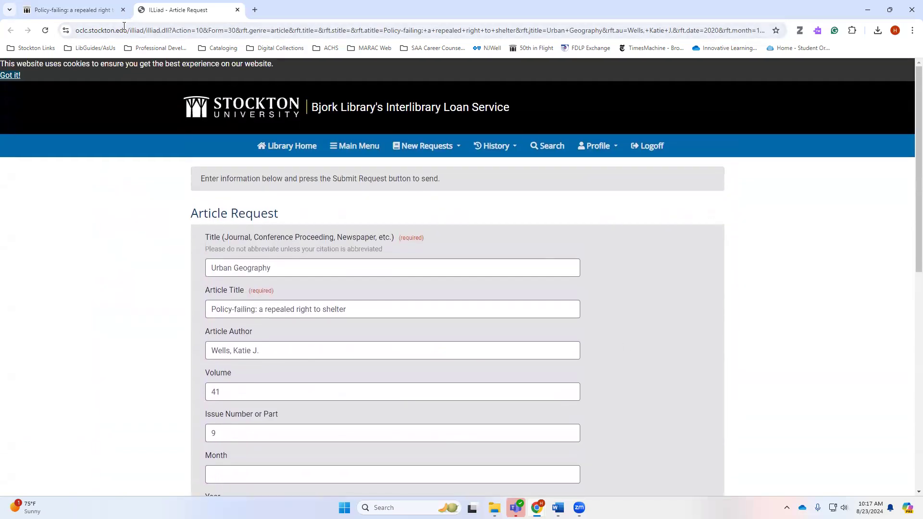
- Close the interlibrary loan form and the Policy-failing full record to return to the results
click(238, 10)
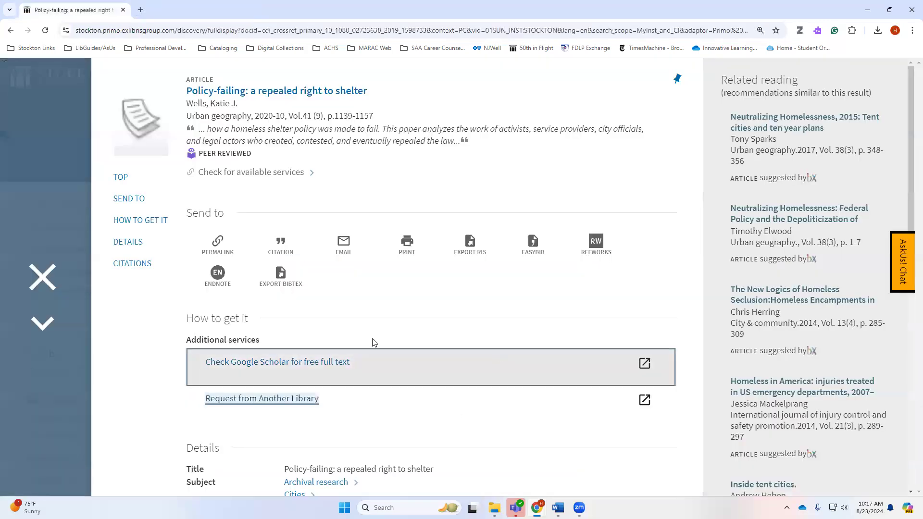
scroll(141, 429, down, 5)
scroll(141, 429, down, 2)
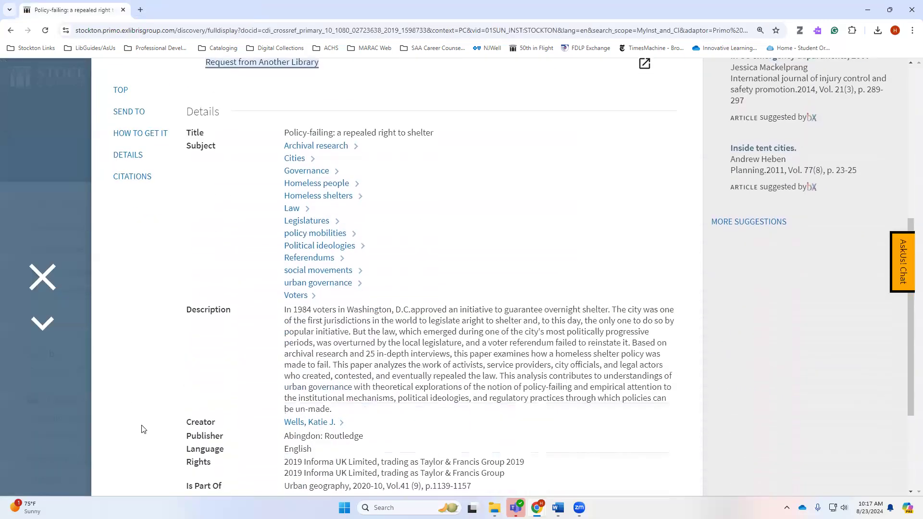
scroll(142, 429, up, 7)
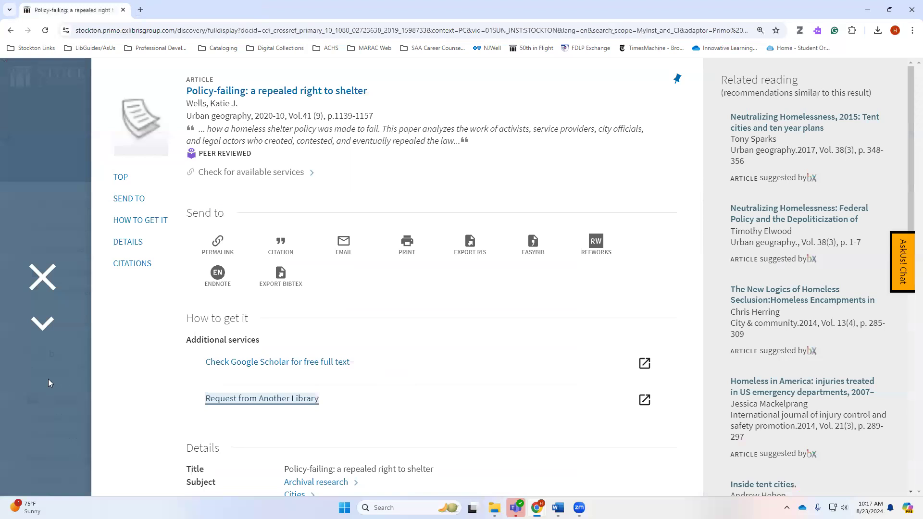
click(48, 279)
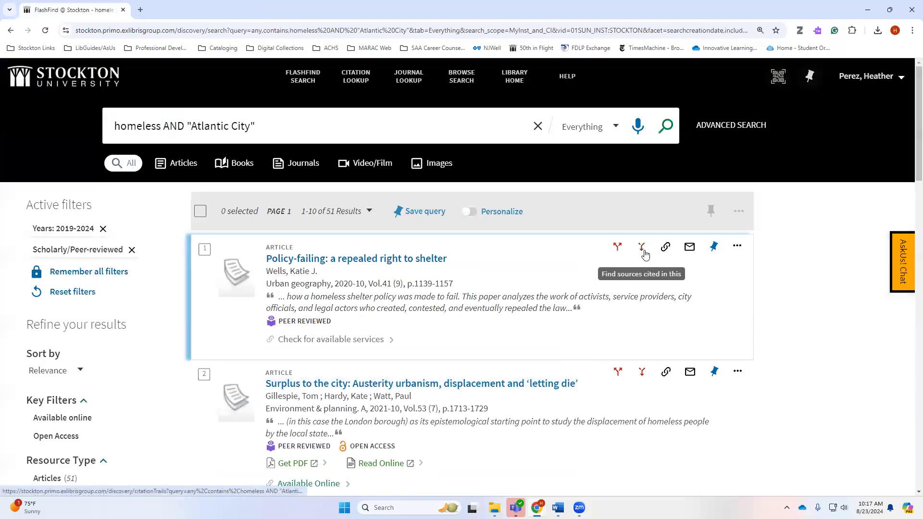
- Browse the sources cited in Policy-failing: a repealed right to shelter, then go back
click(642, 247)
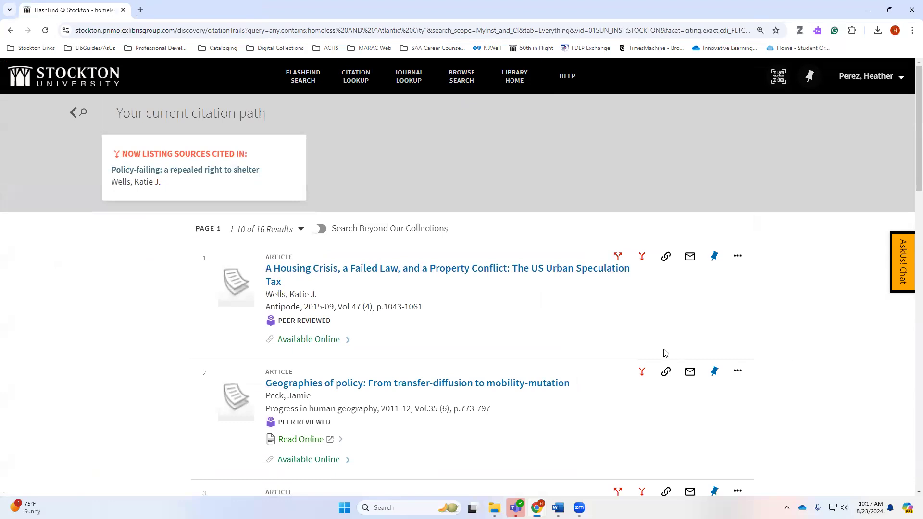
scroll(567, 353, down, 1)
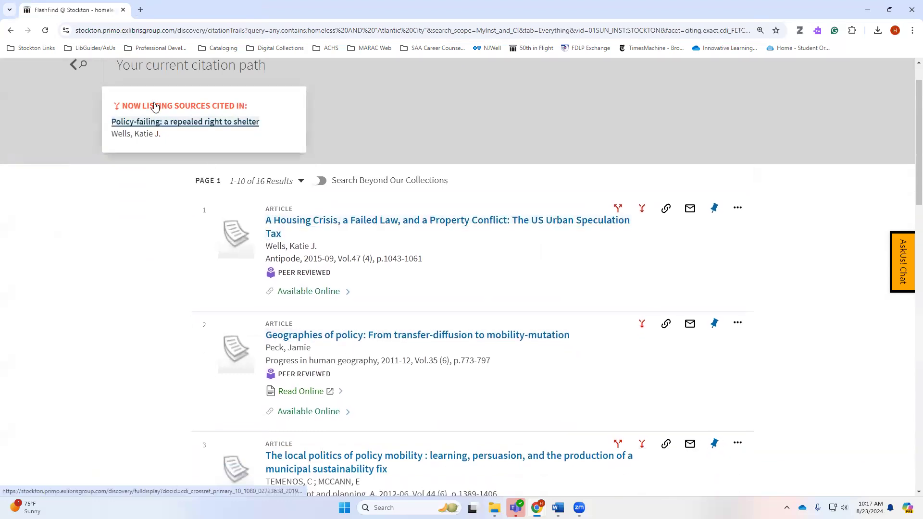
scroll(172, 290, down, 12)
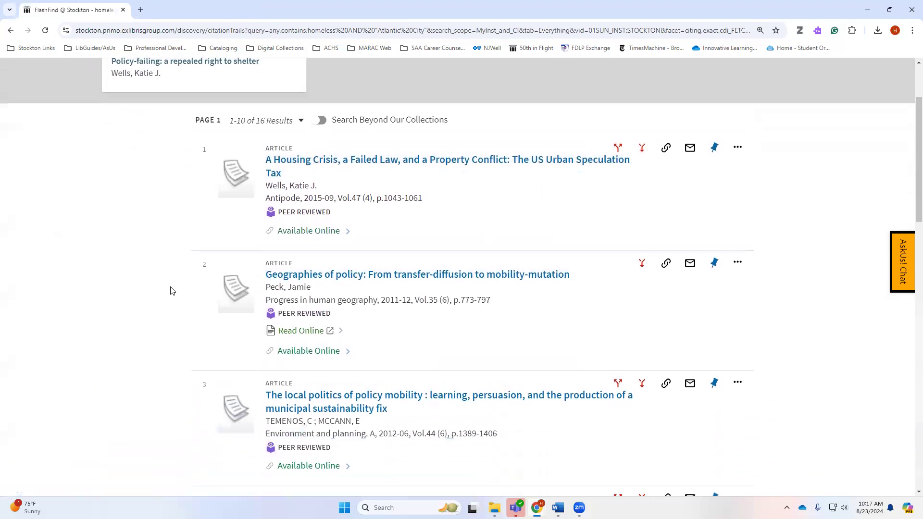
scroll(172, 290, up, 15)
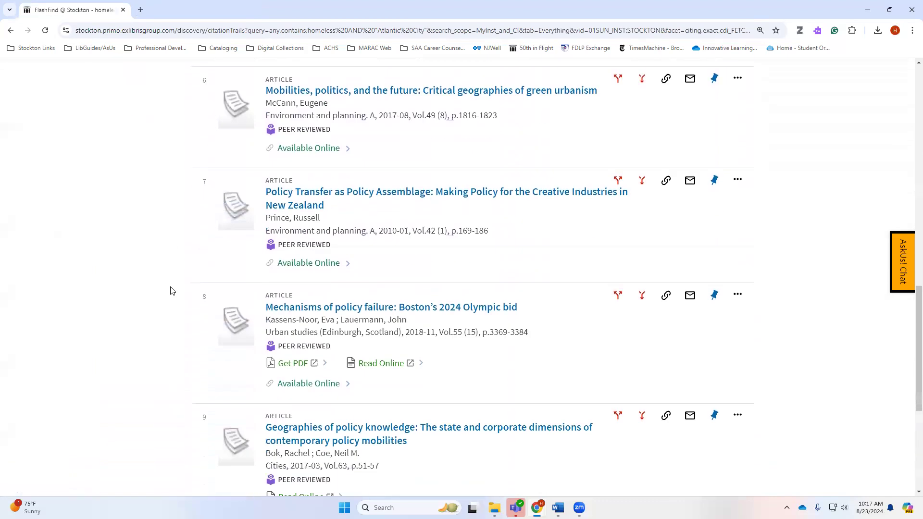
click(11, 31)
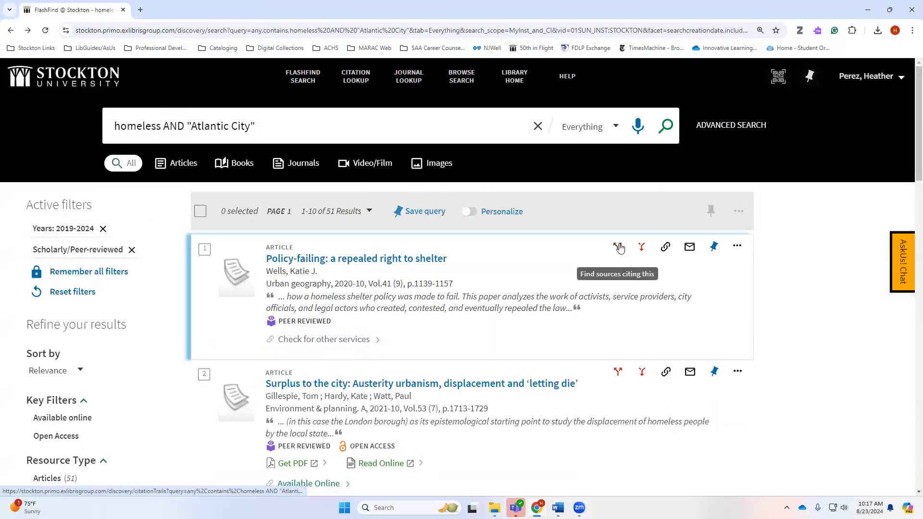
- Review the three articles citing Policy-failing, then return to the 51 filtered results
click(619, 247)
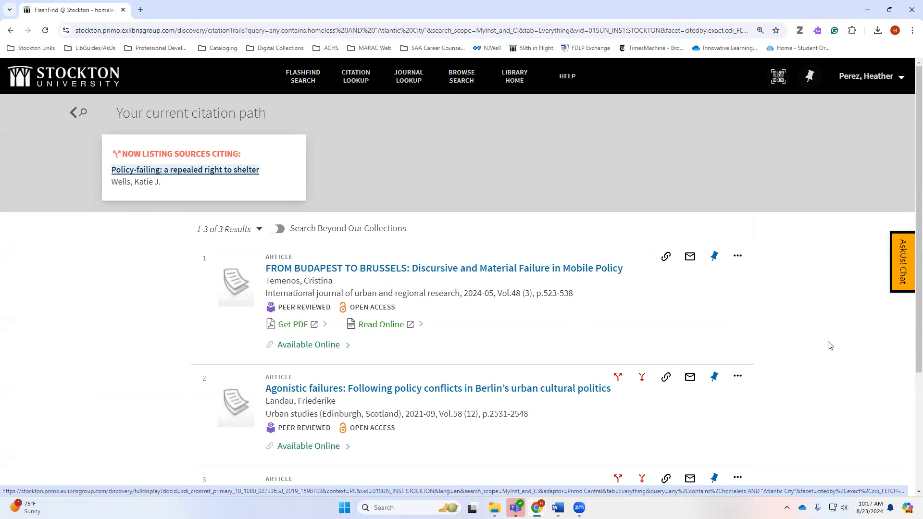
scroll(822, 343, down, 4)
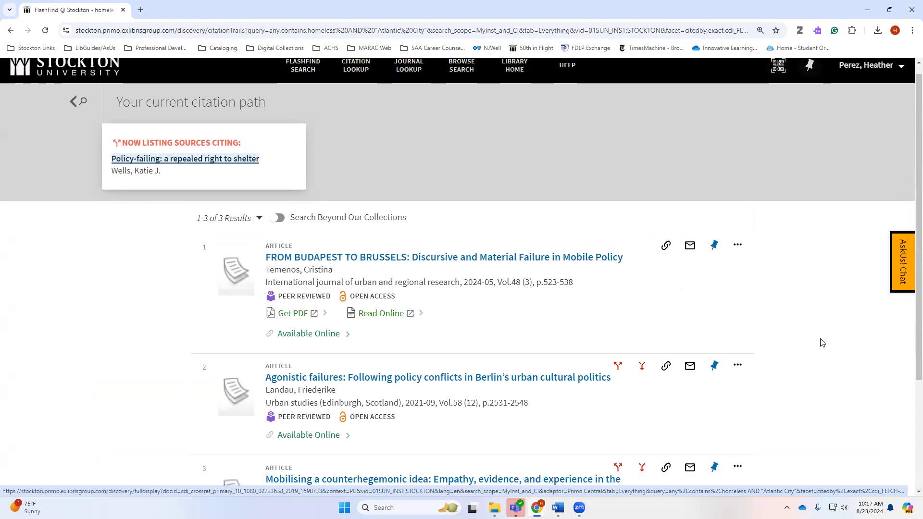
scroll(822, 342, up, 3)
scroll(823, 342, up, 2)
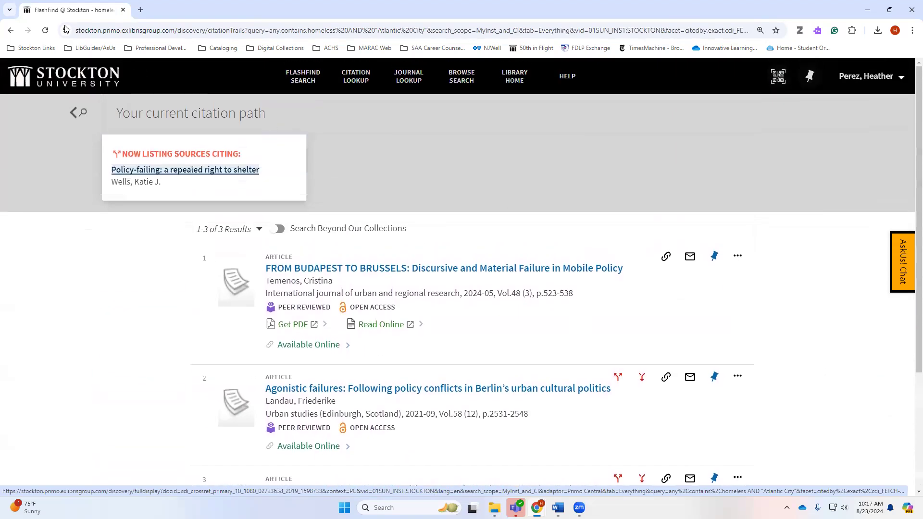
key(alt+Left)
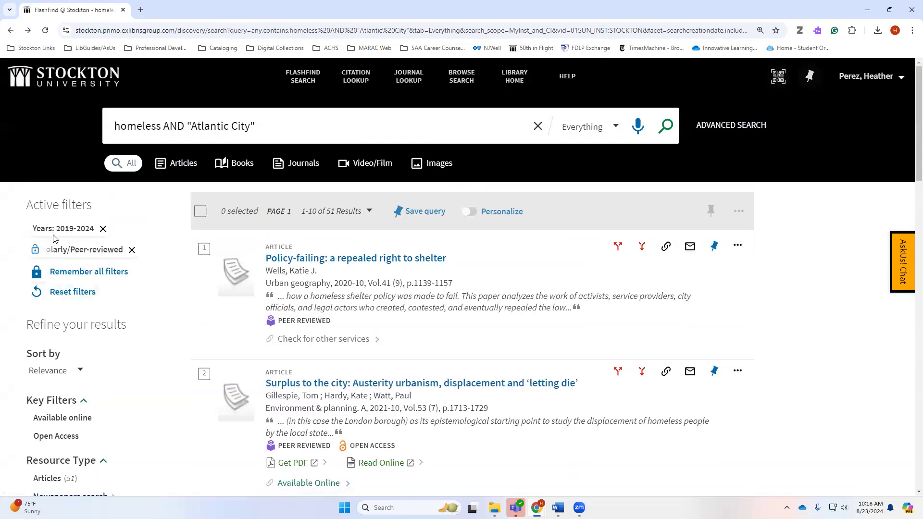
scroll(236, 365, down, 2)
scroll(235, 365, down, 12)
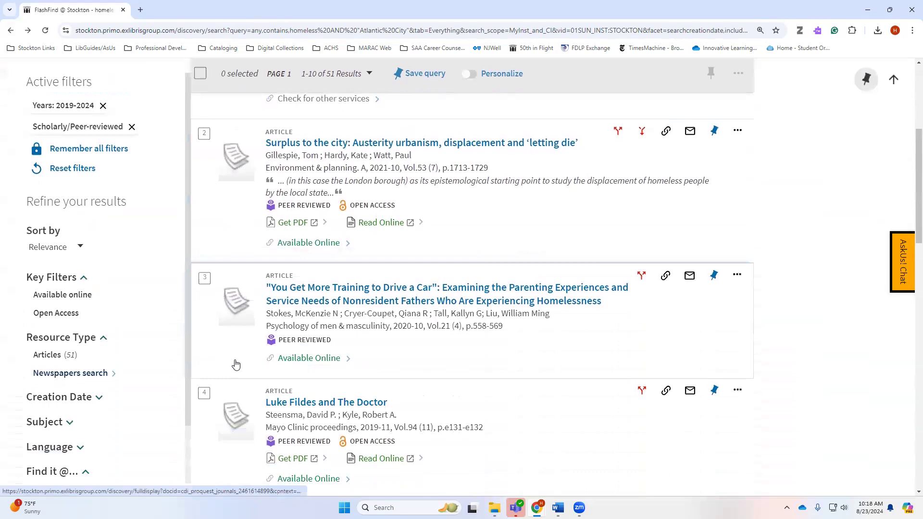
scroll(236, 365, down, 6)
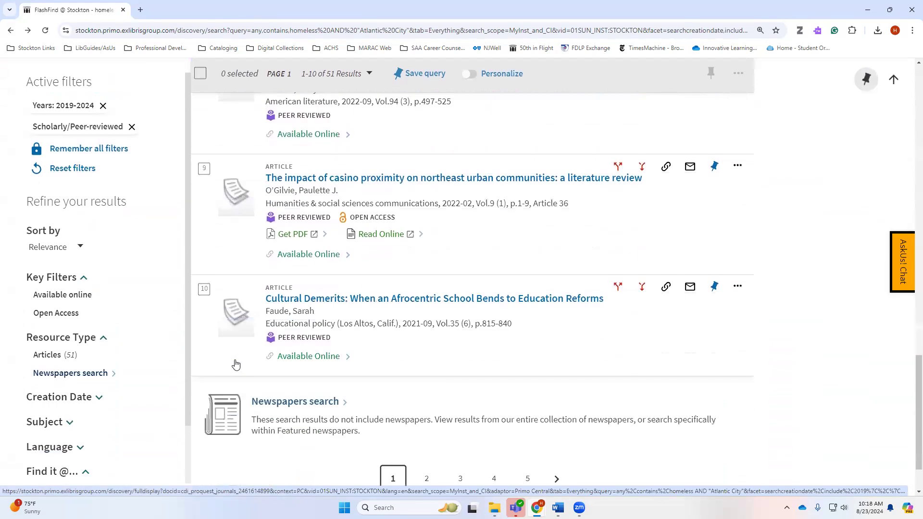
scroll(238, 377, up, 12)
scroll(238, 380, up, 10)
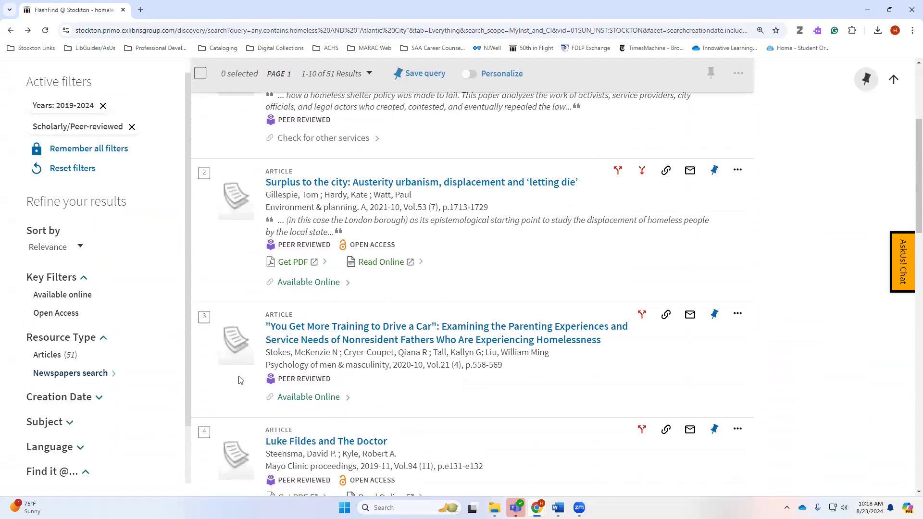
click(293, 126)
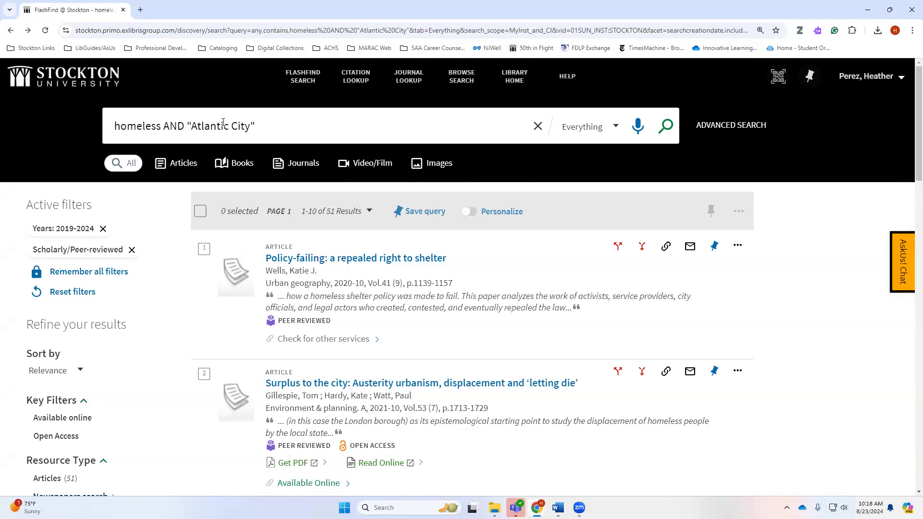
- Replace "Atlantic City" with Philadelphia and rerun the search, giving 44,423 results
click(253, 125)
drag(191, 126, 250, 126)
click(266, 125)
drag(192, 126, 248, 125)
click(252, 125)
click(144, 124)
text(Philadelphia)
key(Return)
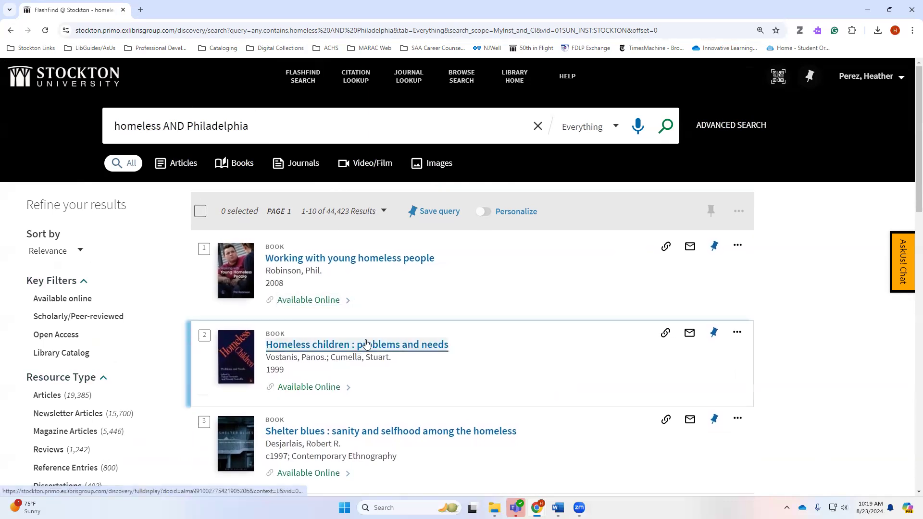
mouse_move(20, 319)
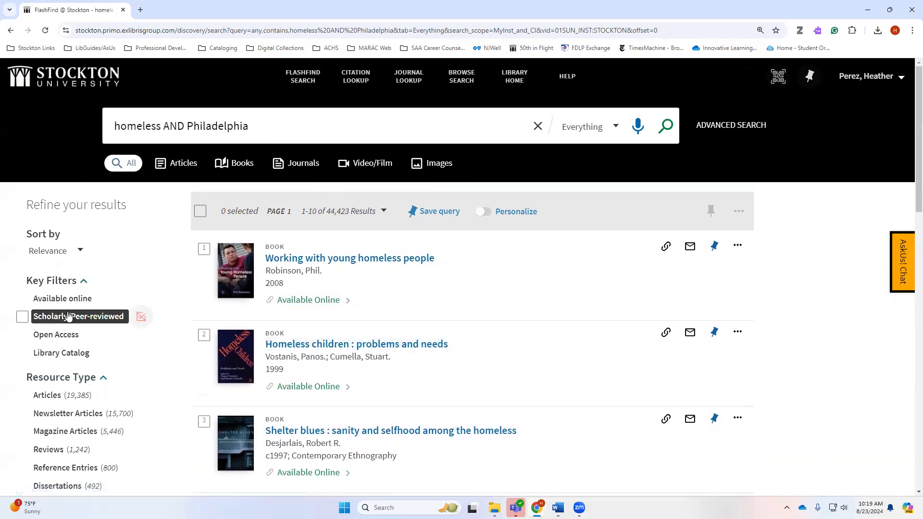
- Filter to Scholarly/Peer-reviewed items dated 2019–2024 and remember all filters (3,584 results)
click(21, 317)
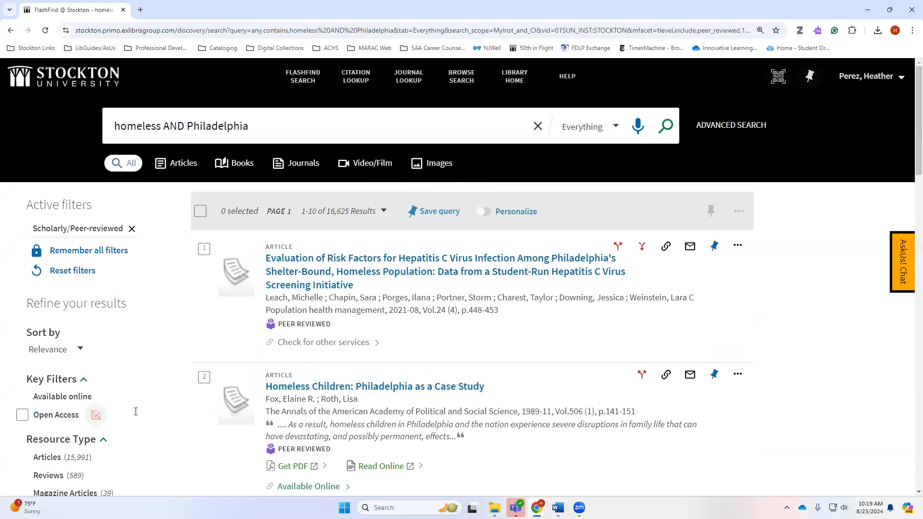
scroll(41, 445, down, 5)
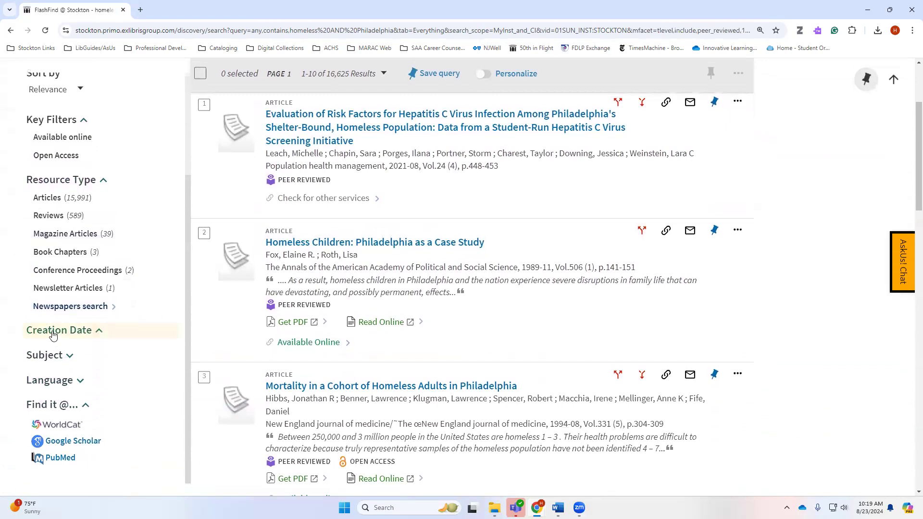
click(51, 330)
click(49, 362)
text(2019)
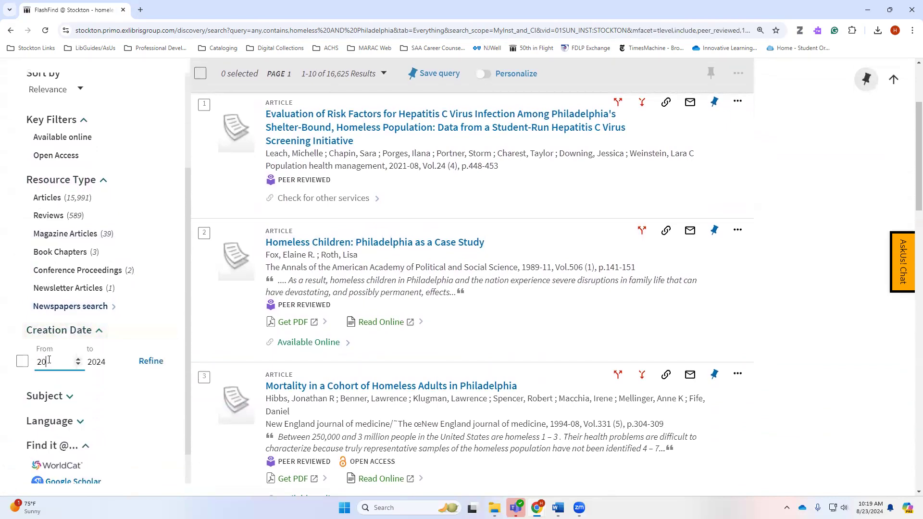
click(150, 361)
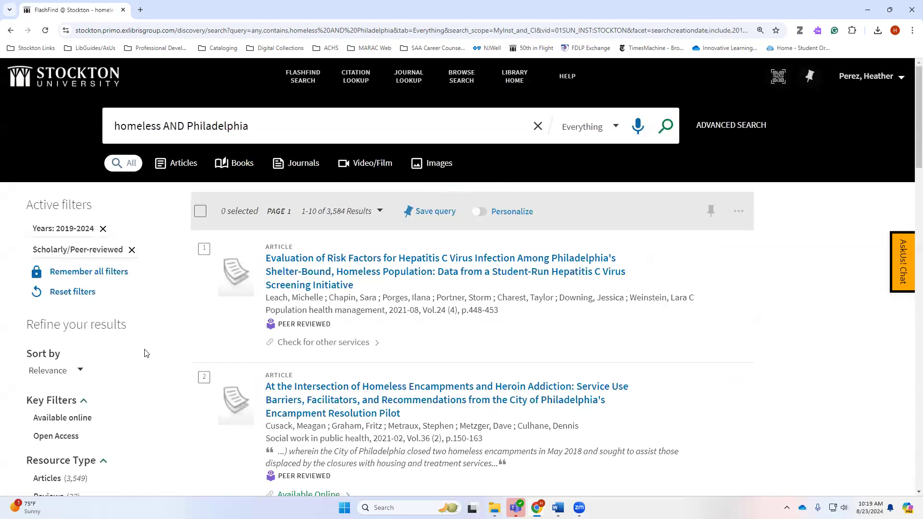
click(108, 280)
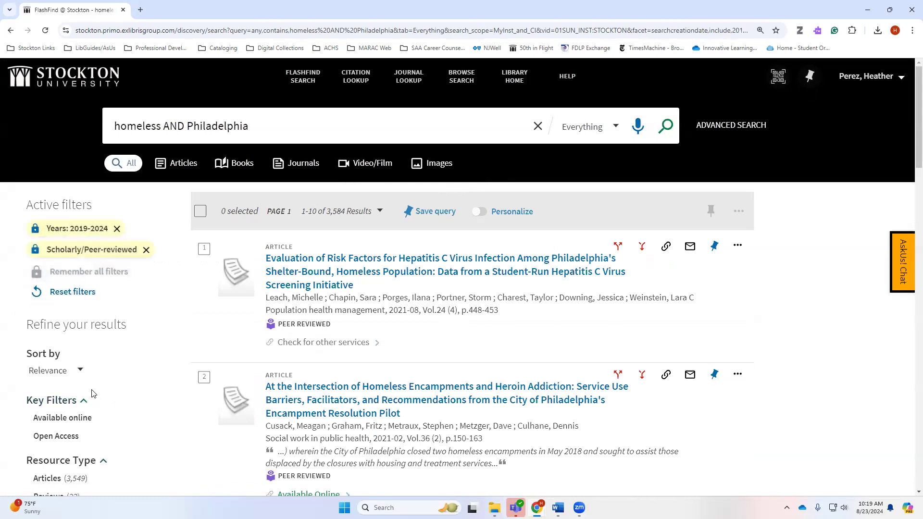
- Include Homelessness and Homeless People subjects, exclude Adult and Drug Use, and apply the filters
scroll(92, 394, down, 5)
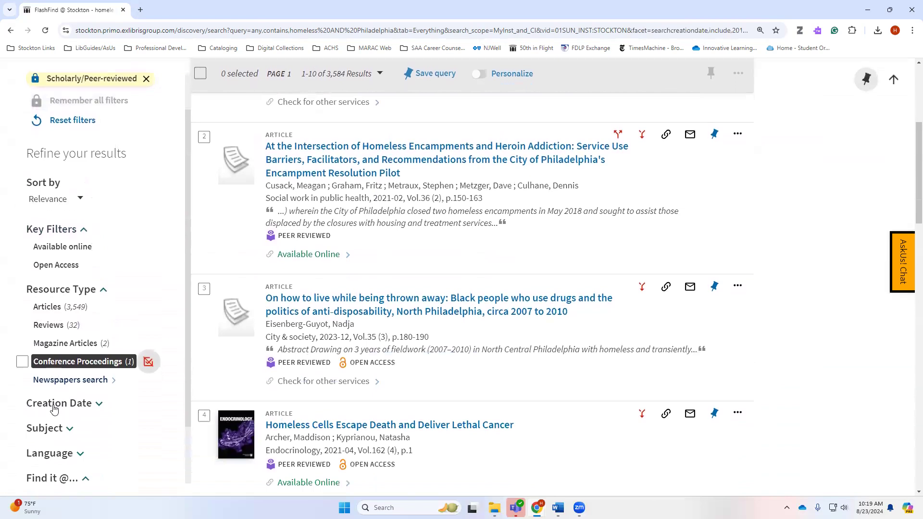
scroll(54, 409, down, 2)
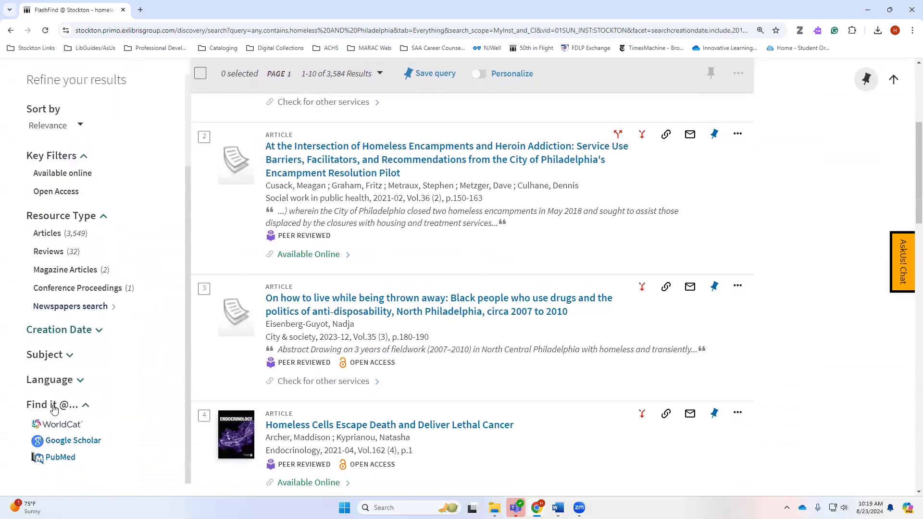
click(55, 360)
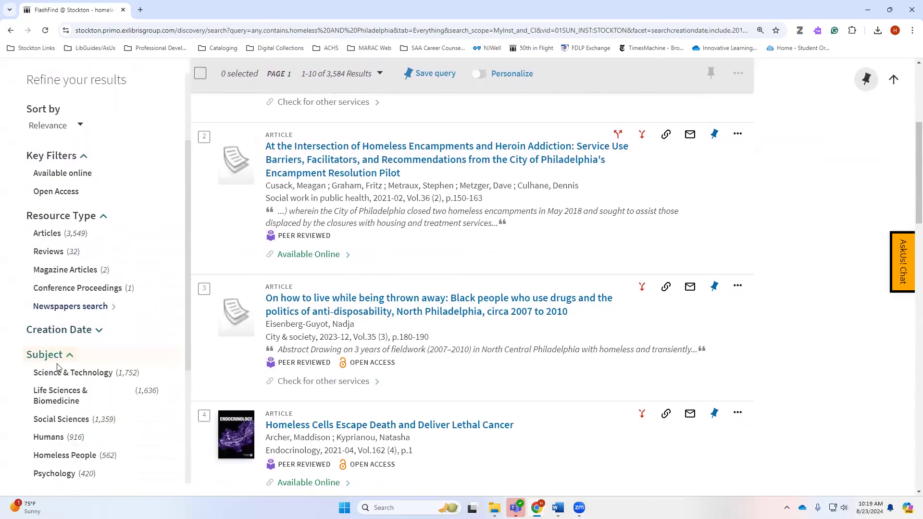
scroll(62, 382, down, 3)
scroll(62, 385, down, 4)
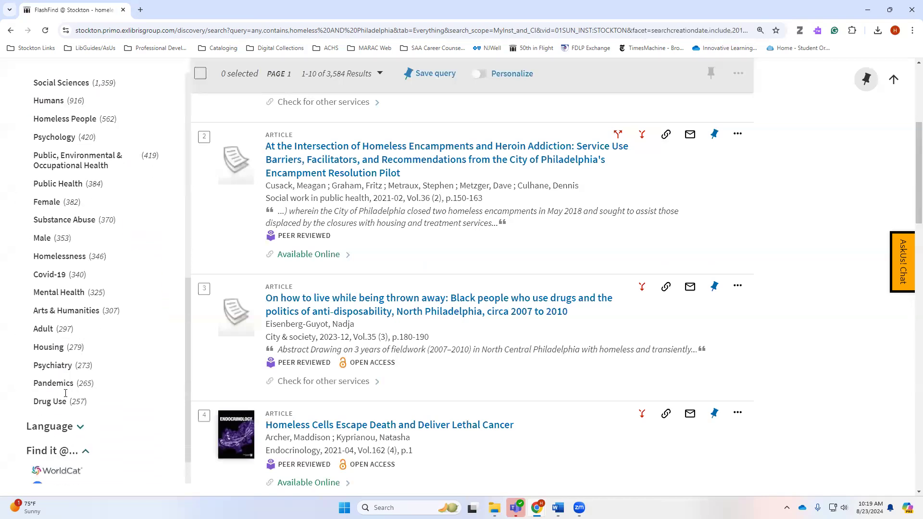
click(21, 258)
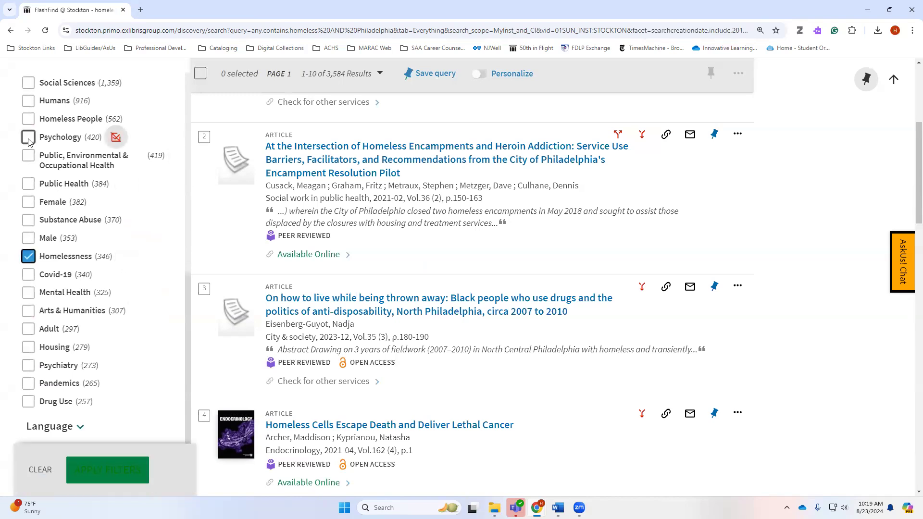
click(31, 121)
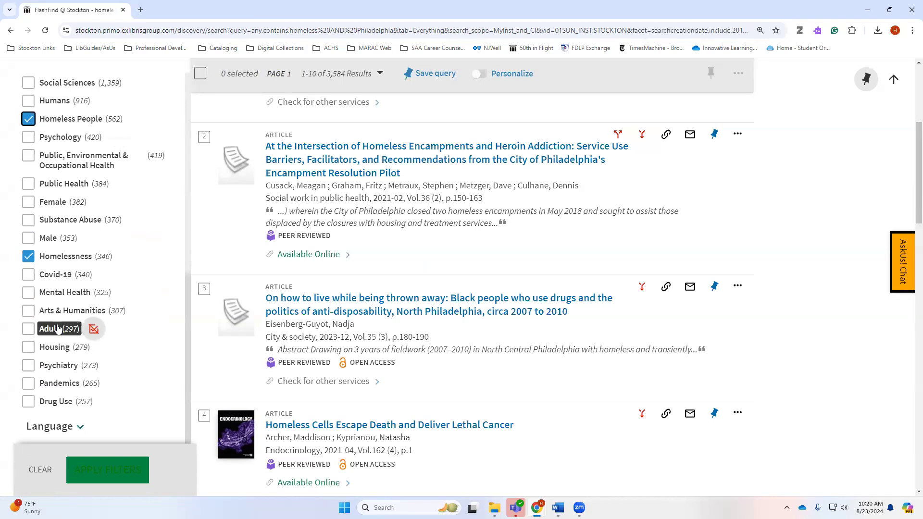
click(95, 329)
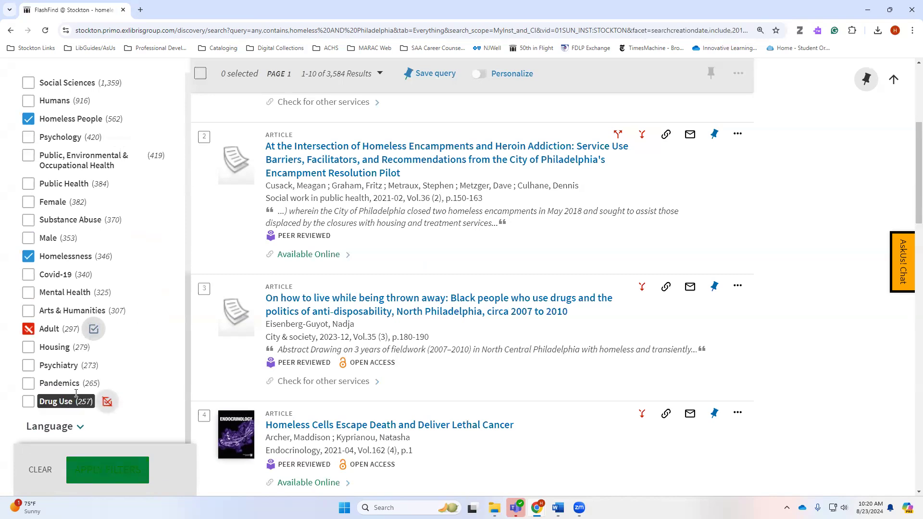
click(108, 403)
click(108, 470)
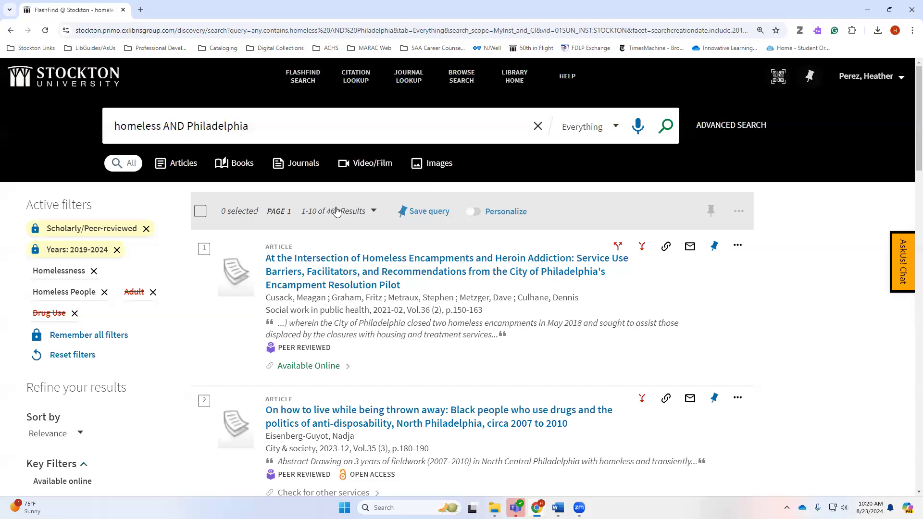
- Scroll down through the 469 filtered results and back up to the top
scroll(839, 354, down, 7)
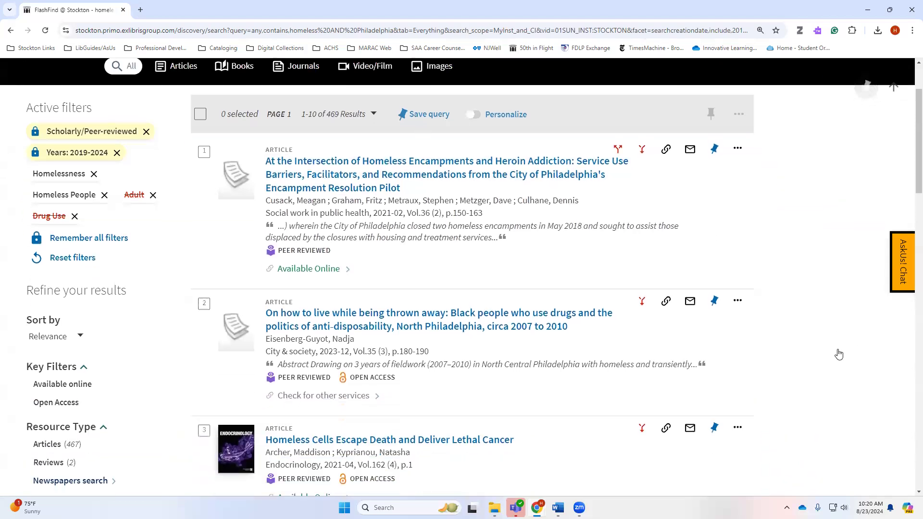
scroll(839, 354, down, 10)
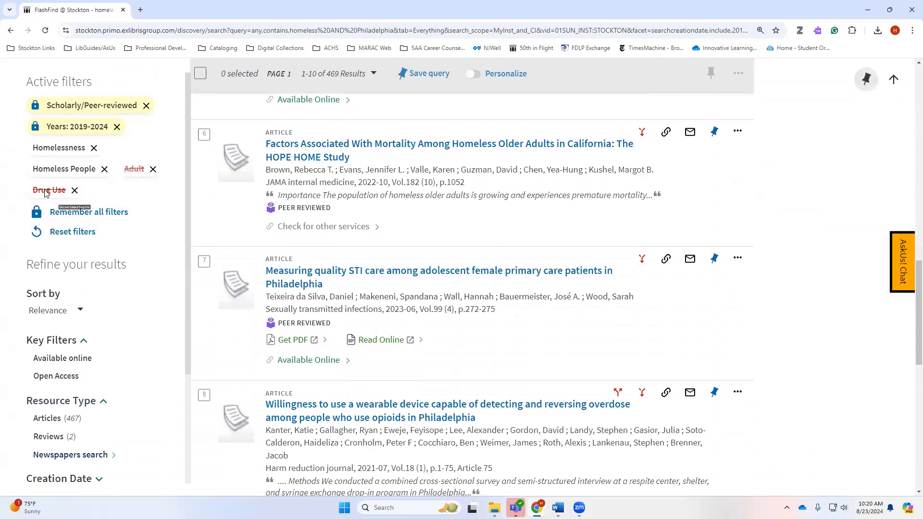
scroll(533, 380, down, 10)
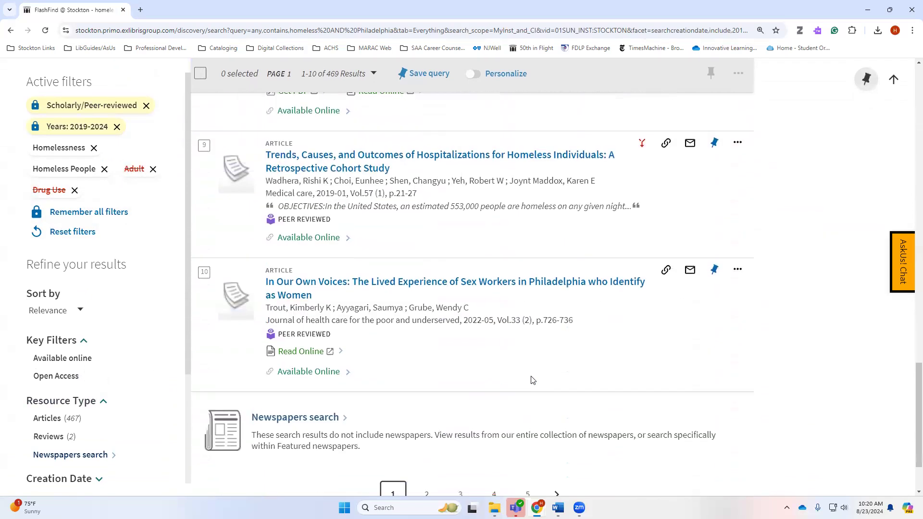
scroll(532, 380, up, 8)
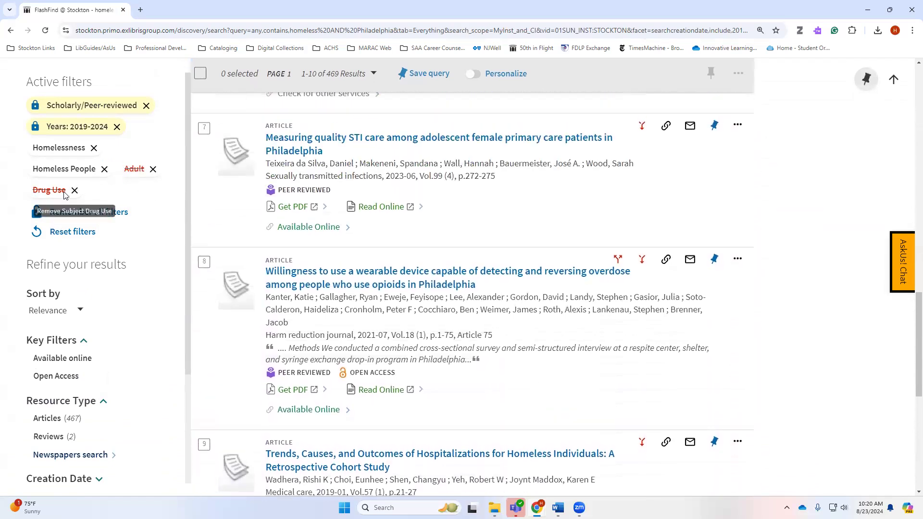
scroll(775, 417, up, 5)
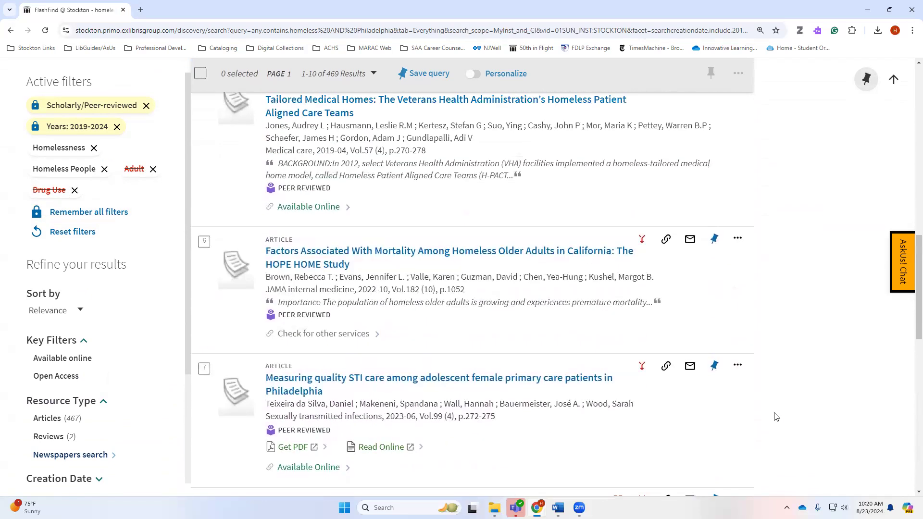
scroll(775, 417, up, 9)
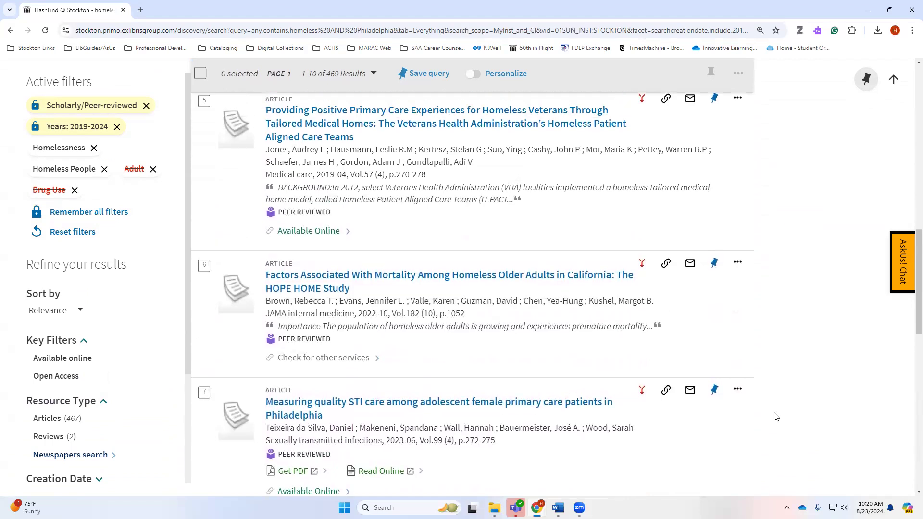
scroll(775, 416, up, 4)
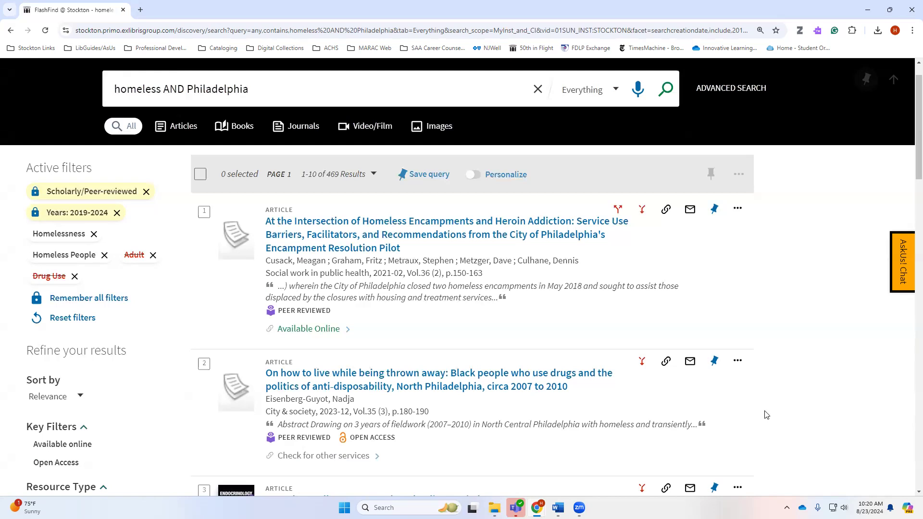
scroll(53, 115, up, 1)
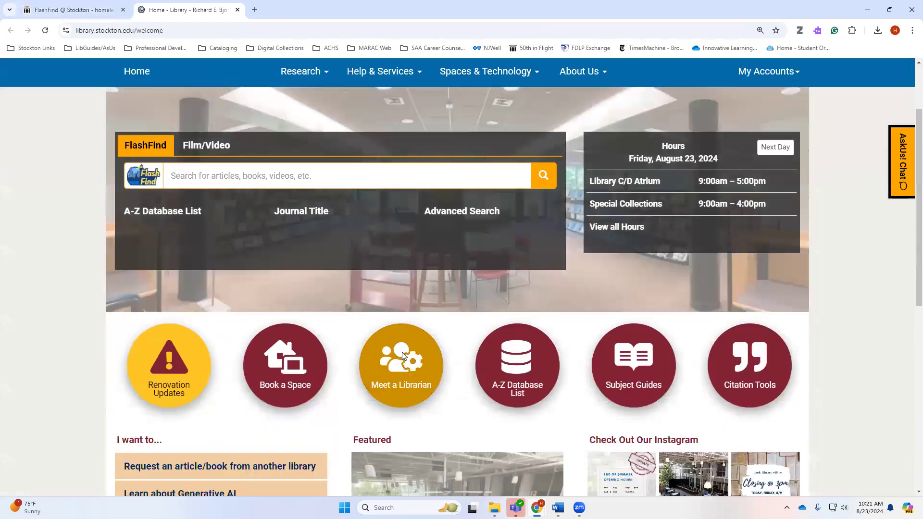
- Open Meet with a Librarian, then a librarian's LibCal consultation booking in a new tab
click(402, 354)
scroll(579, 440, down, 3)
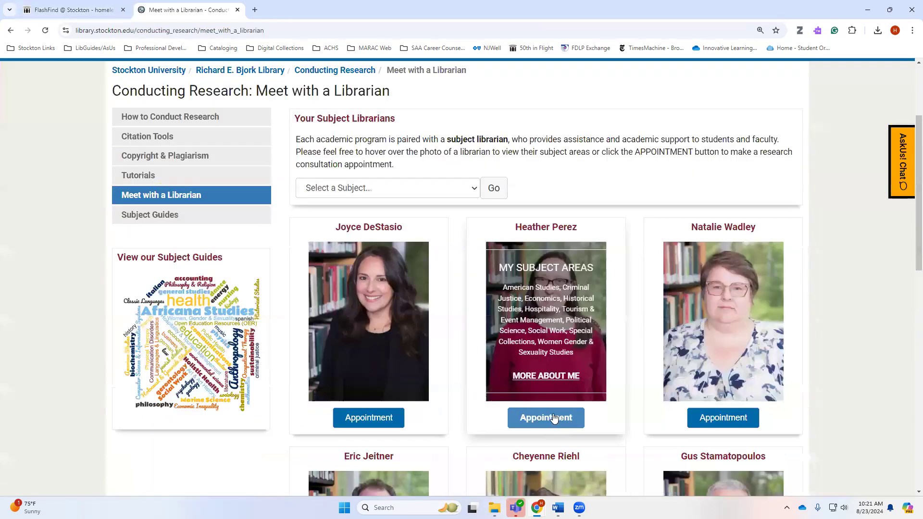
click(542, 417)
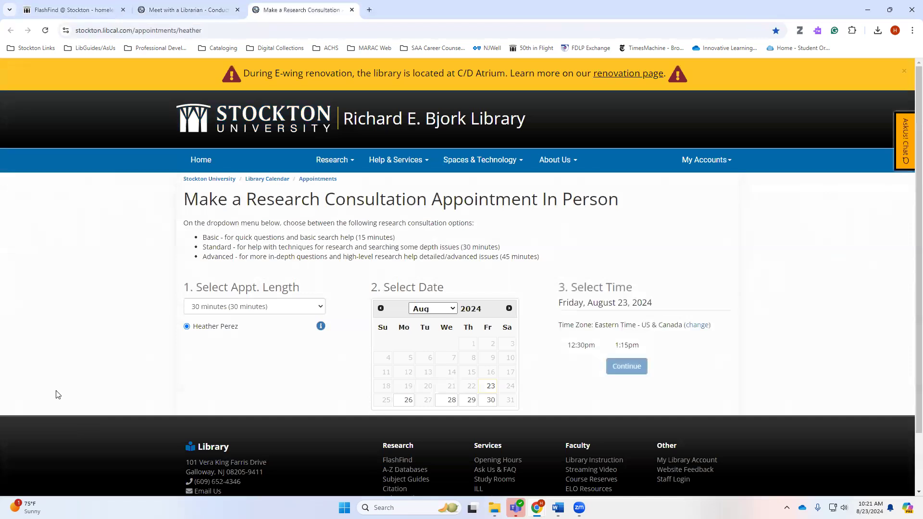
click(192, 10)
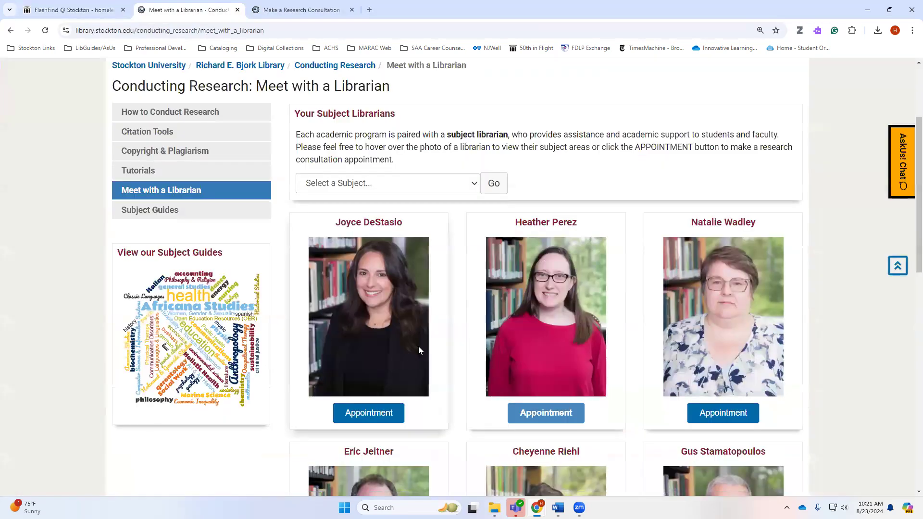
scroll(453, 356, up, 2)
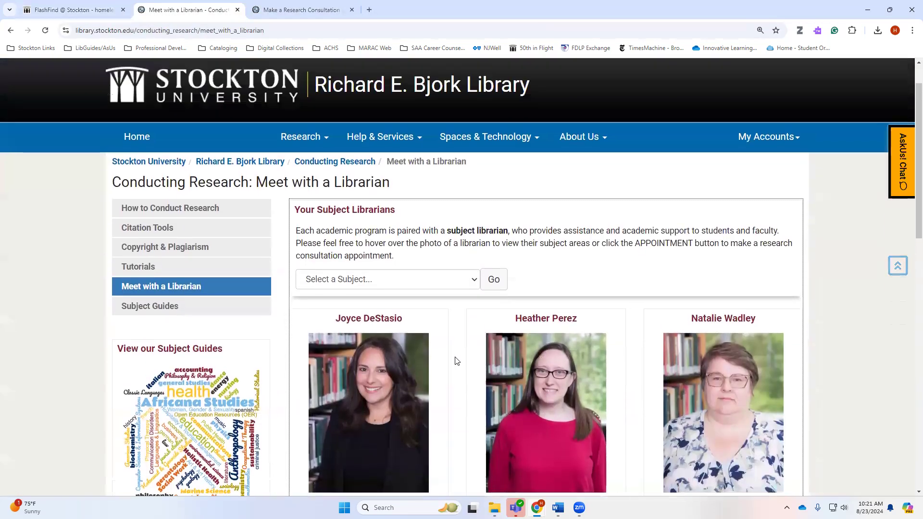